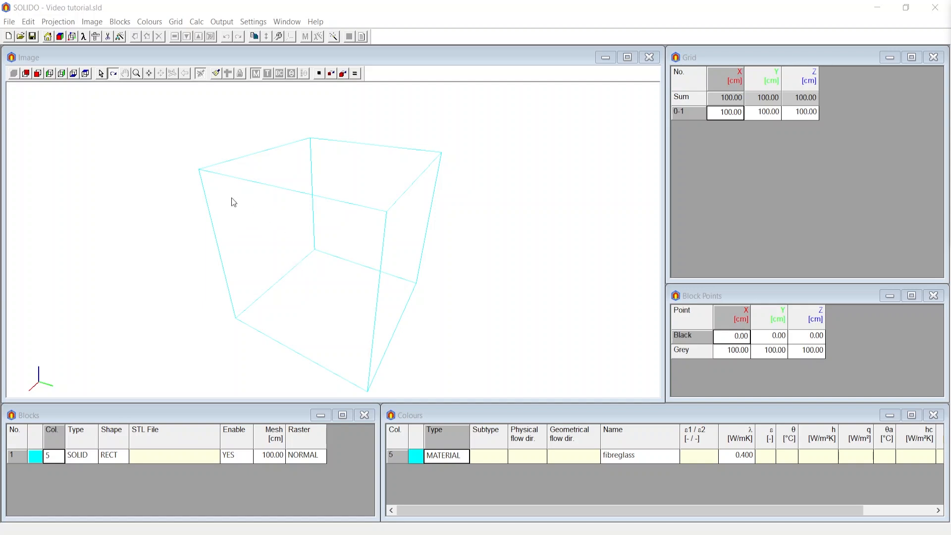
pyautogui.click(10, 23)
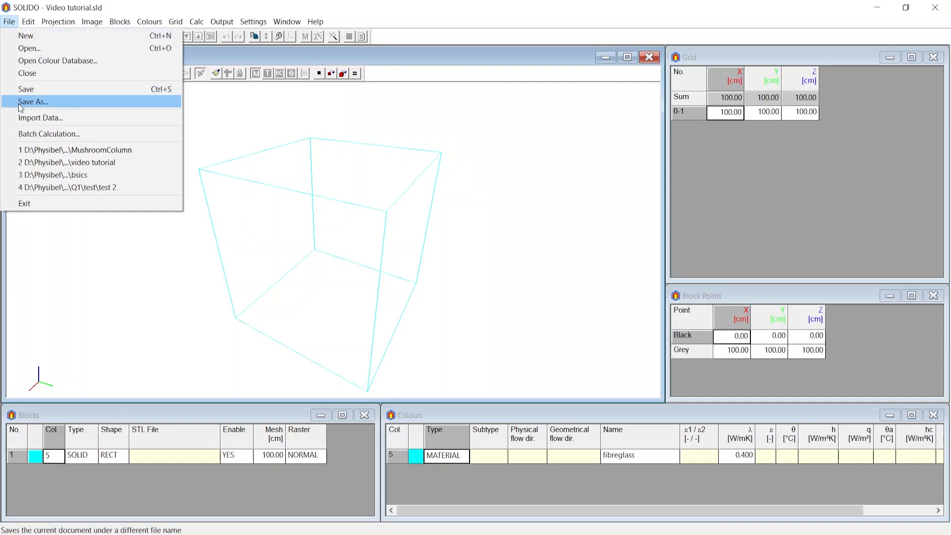
pyautogui.click(240, 269)
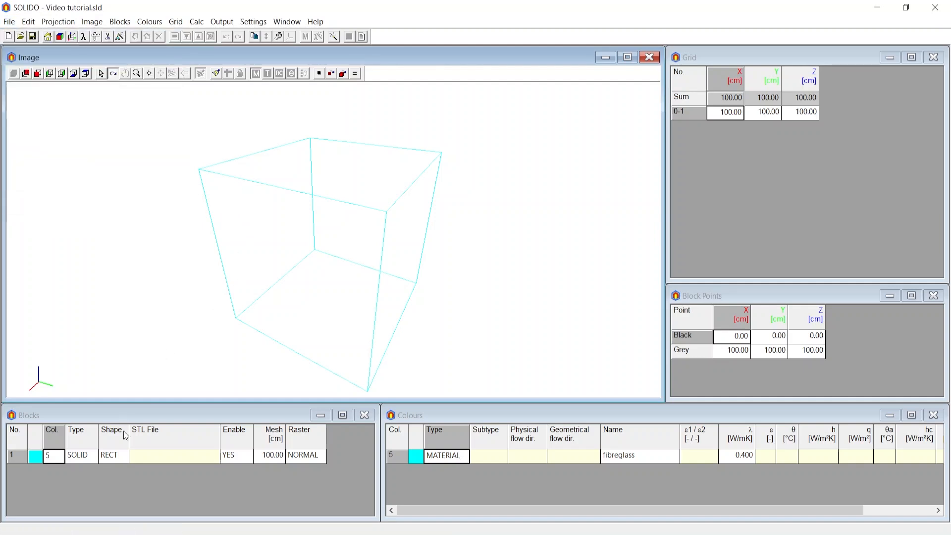
# Change block 1's type to STL and assign the 3_plastic file from the Tutorial_b folder to it.
pyautogui.click(75, 460)
pyautogui.write('STL')
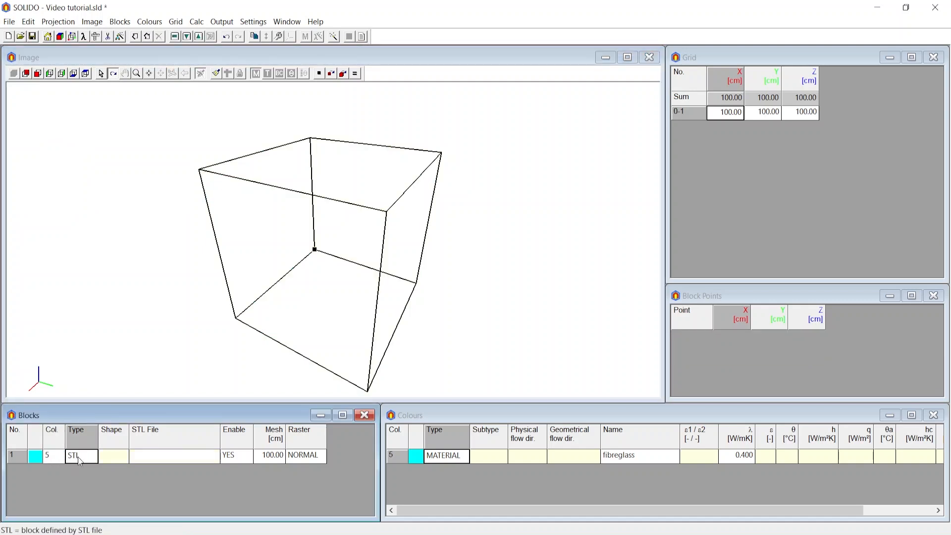
pyautogui.doubleClick(183, 462)
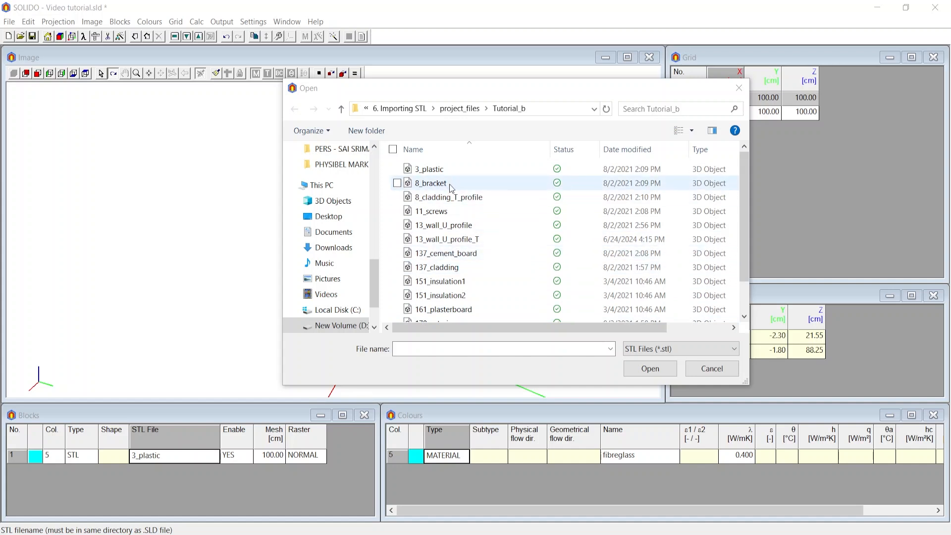
pyautogui.scroll(-1, 445, 280)
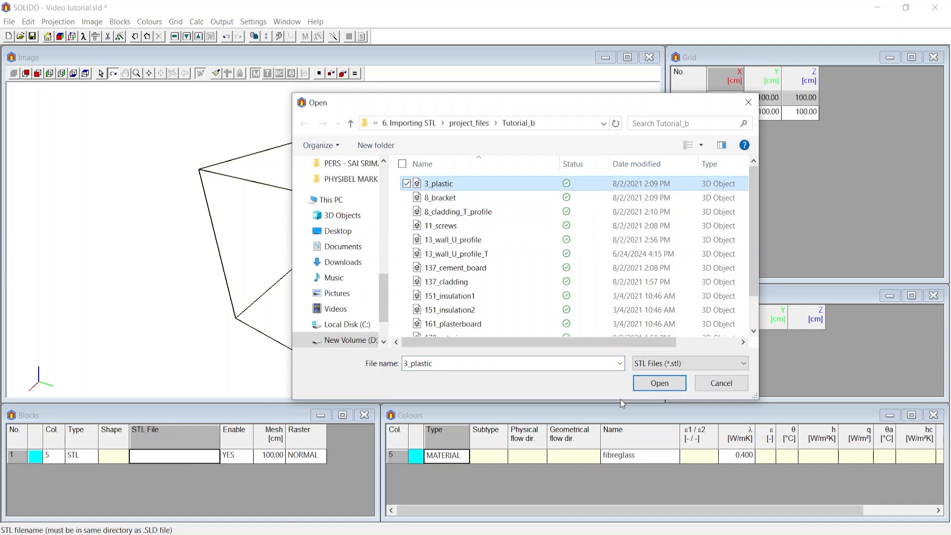
pyautogui.click(660, 383)
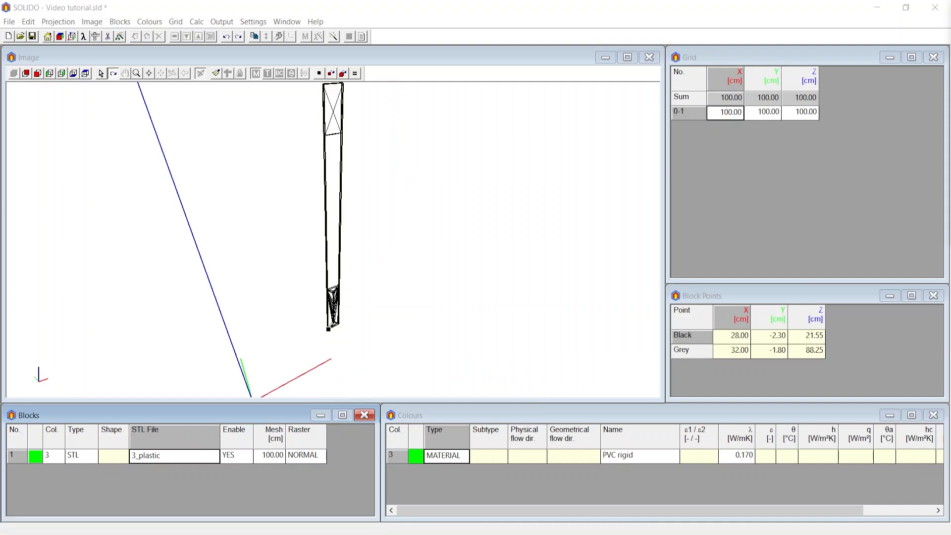
# Load all STL files from 3_plastic through 185_ventilated_cavity in the Tutorial_b folder as blocks.
pyautogui.doubleClick(175, 459)
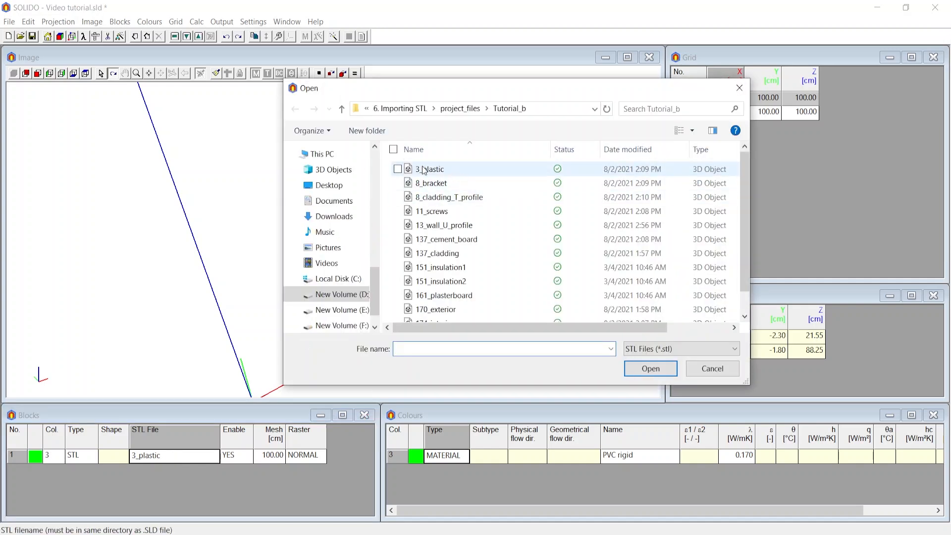
pyautogui.click(439, 171)
pyautogui.scroll(-1, 469, 262)
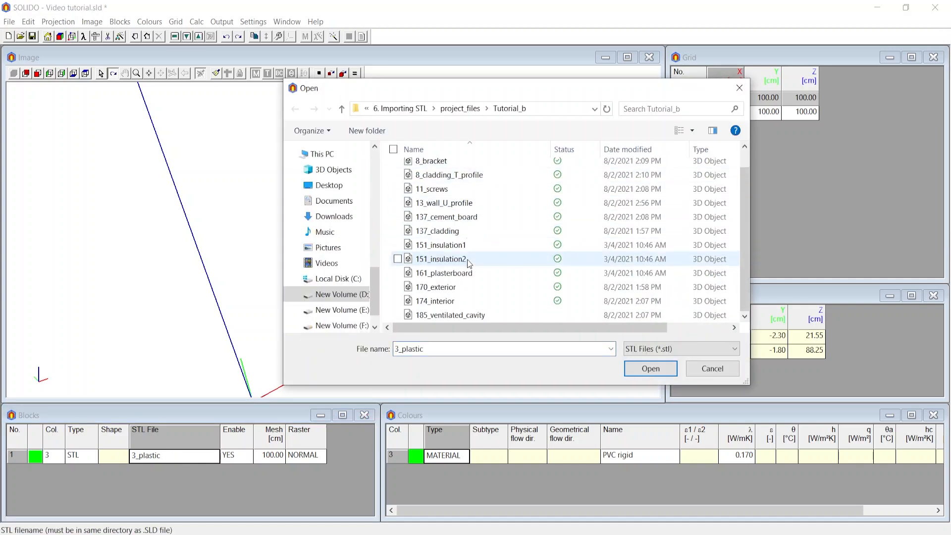
pyautogui.keyDown('shift'); pyautogui.click(466, 316); pyautogui.keyUp('shift')
pyautogui.scroll(1, 467, 286)
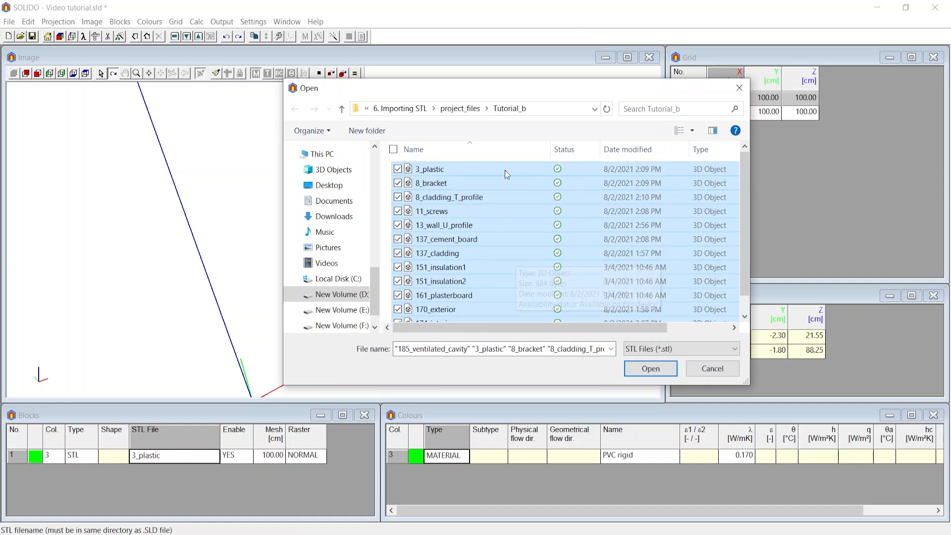
pyautogui.click(650, 369)
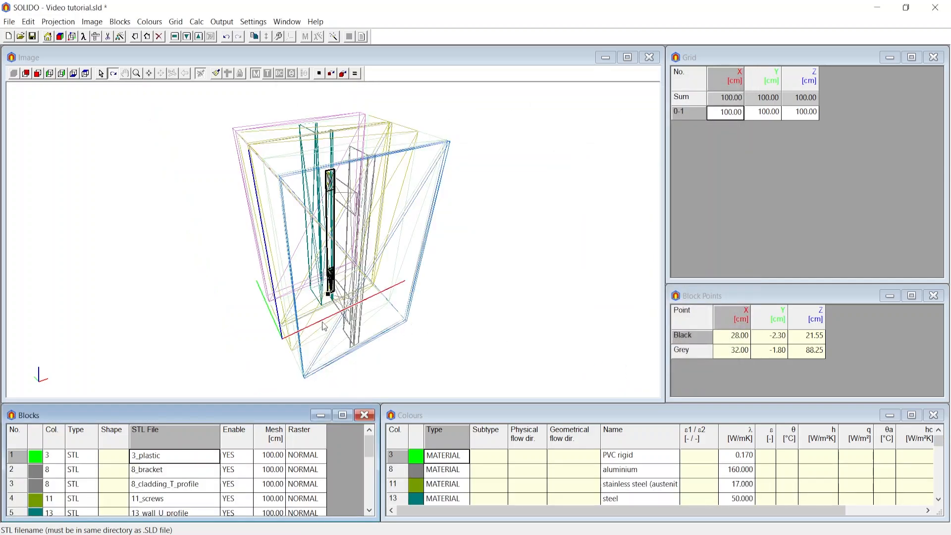
# Disable the 8_cladding_T_profile block temporarily and enable it again.
pyautogui.moveTo(405, 354); pyautogui.dragTo(289, 372)
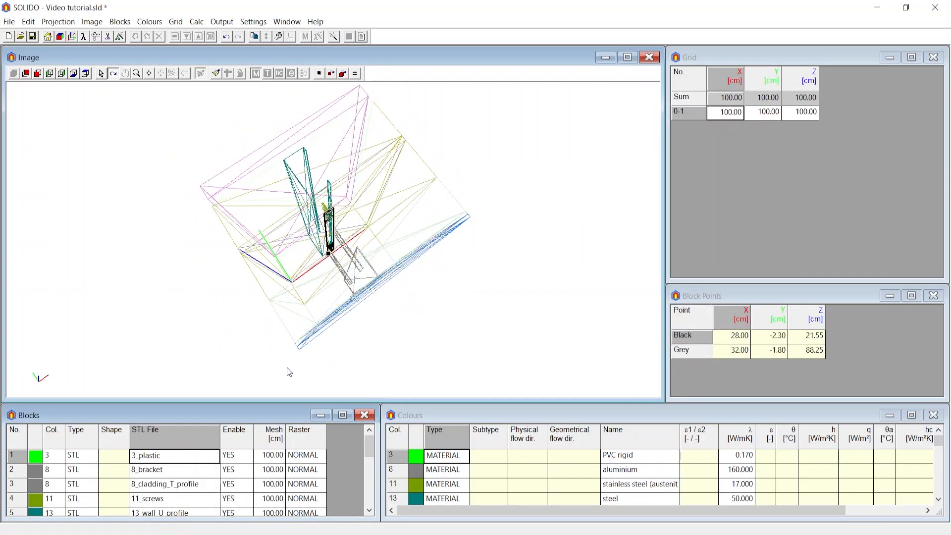
pyautogui.click(184, 485)
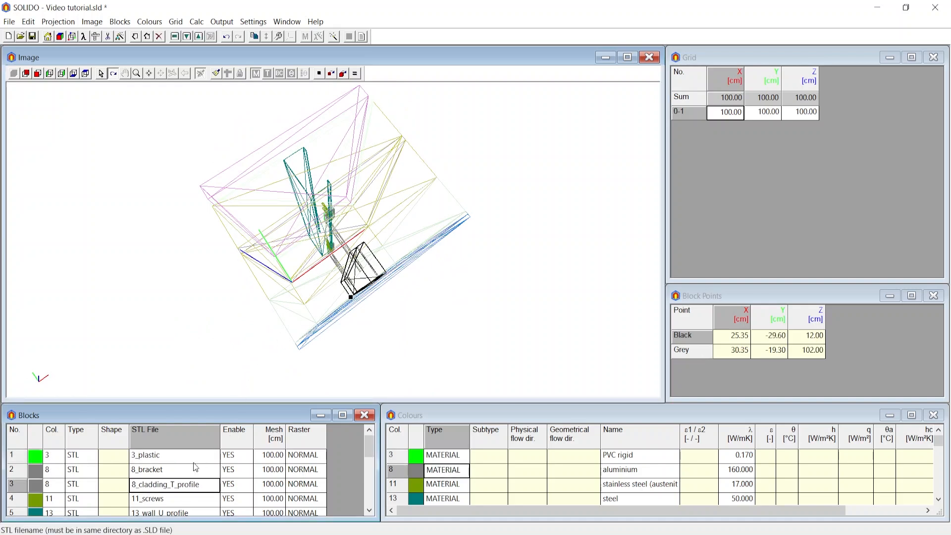
pyautogui.click(237, 489)
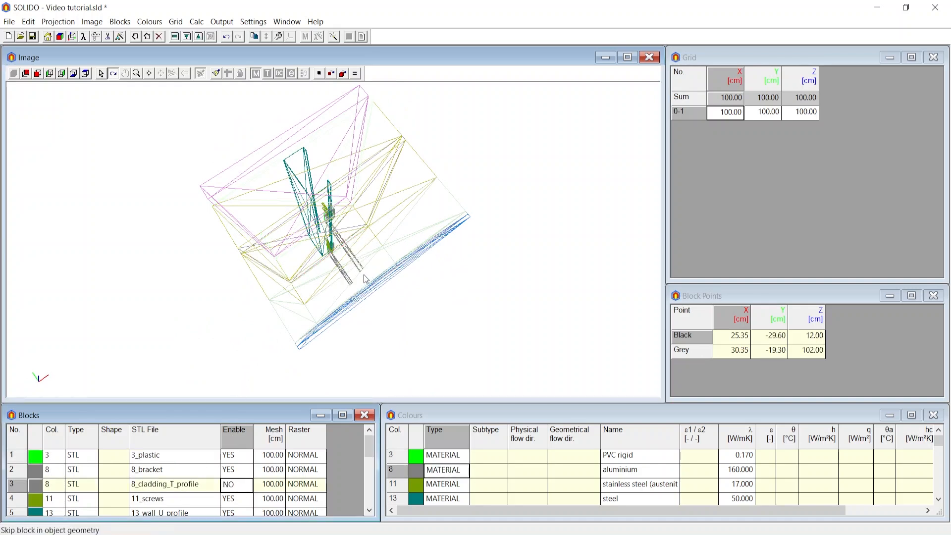
pyautogui.click(237, 485)
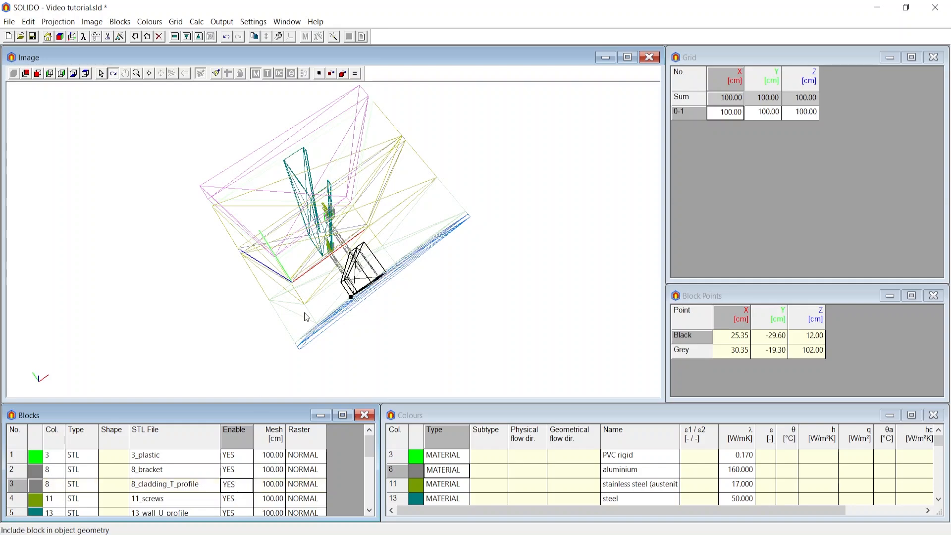
# Examine the imported wireframe geometry from several angles and review the block list's colour numbers and STL file names.
pyautogui.scroll(3, 373, 278)
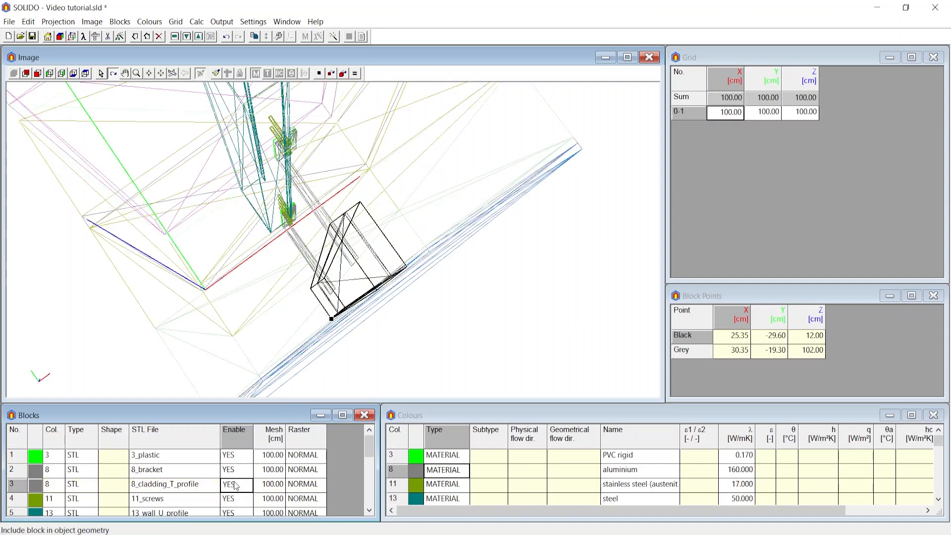
pyautogui.moveTo(387, 228); pyautogui.dragTo(317, 261)
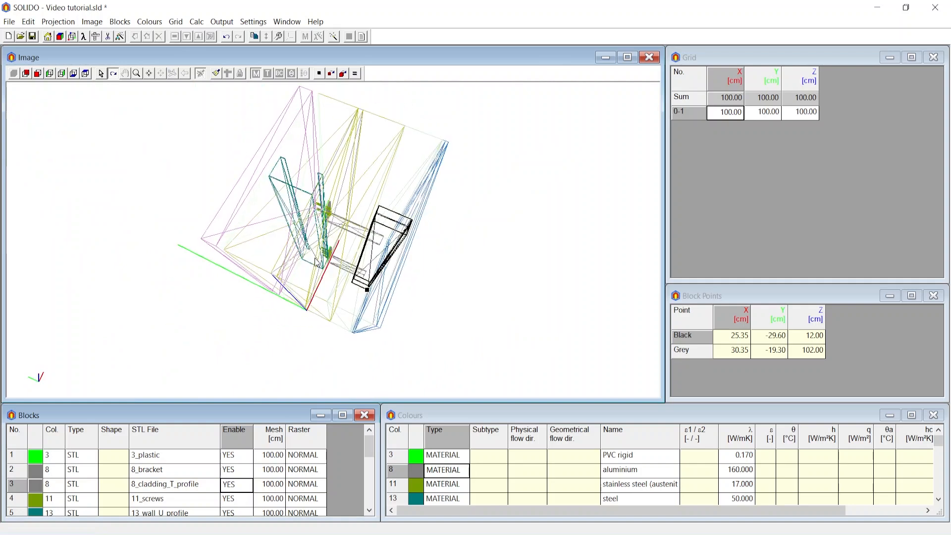
pyautogui.scroll(-4, 101, 463)
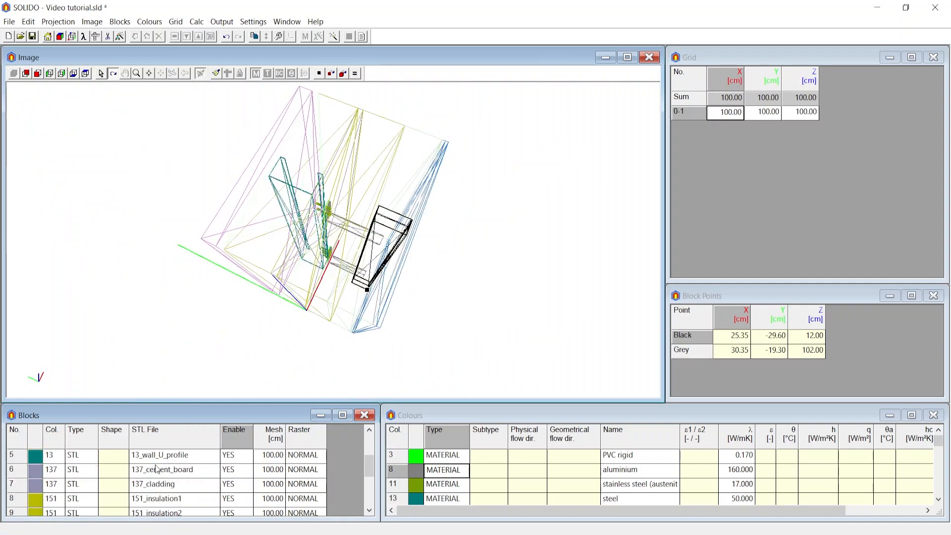
pyautogui.scroll(-4, 178, 486)
pyautogui.scroll(5, 179, 484)
pyautogui.scroll(-5, 179, 480)
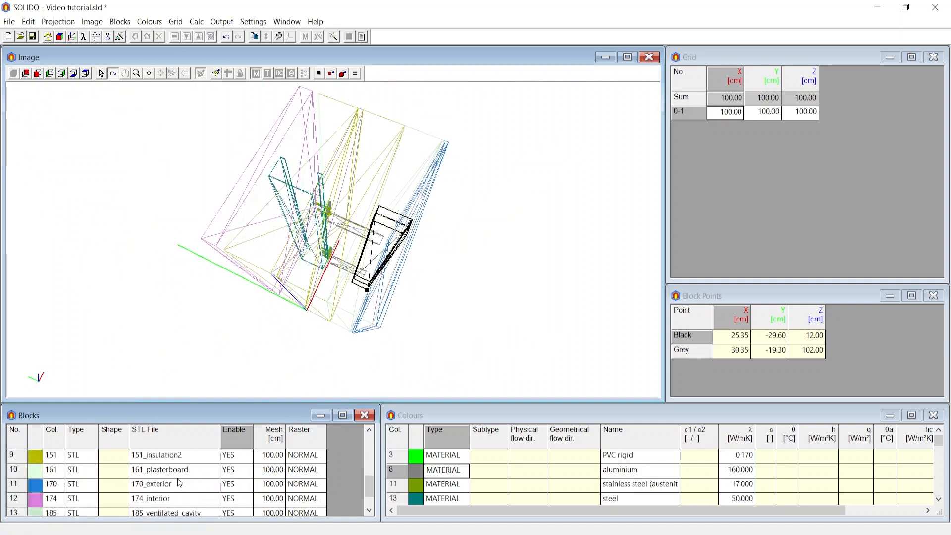
pyautogui.scroll(8, 177, 477)
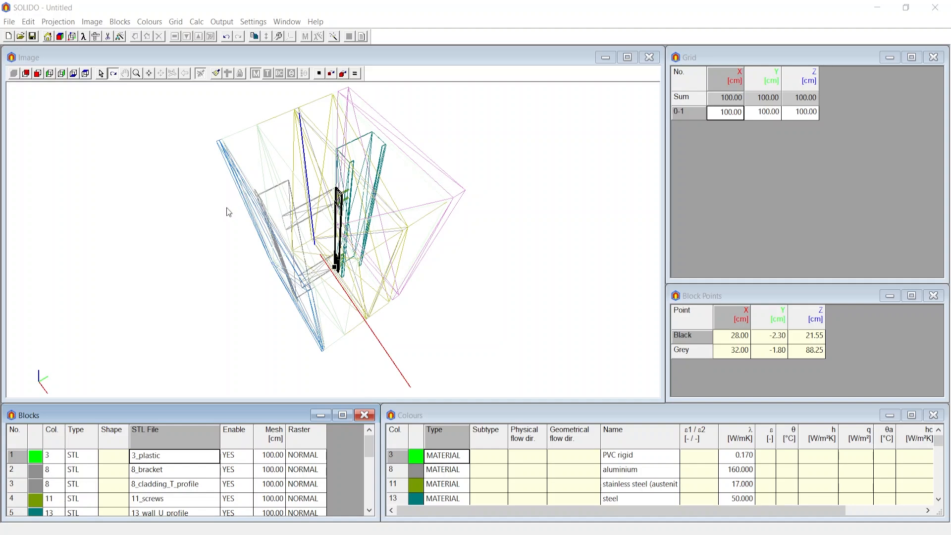
pyautogui.moveTo(227, 233); pyautogui.dragTo(311, 238)
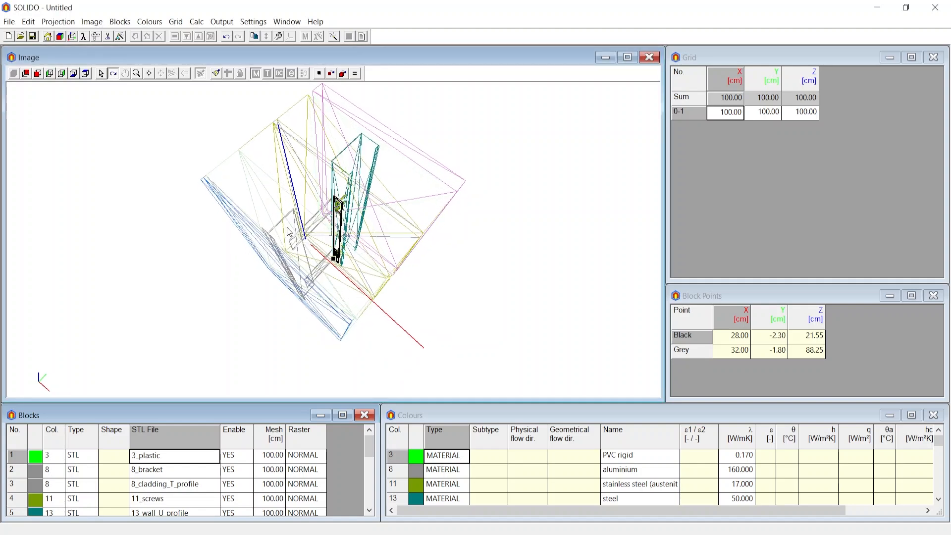
pyautogui.scroll(-2, 63, 496)
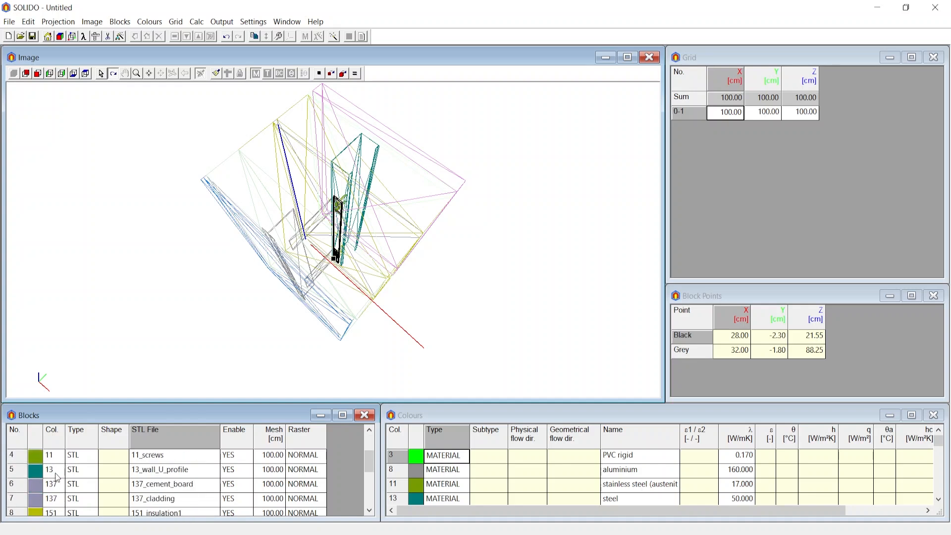
pyautogui.scroll(2, 65, 497)
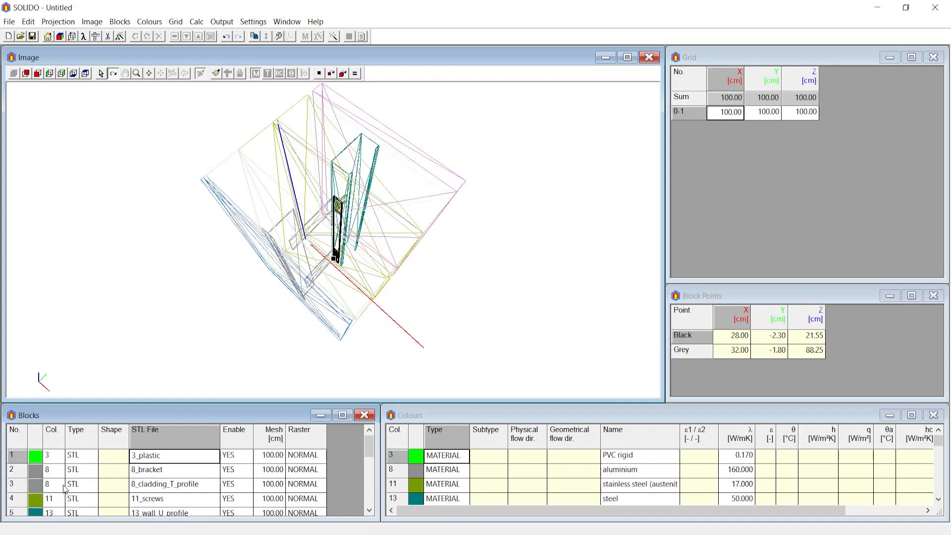
# Render the model as shaded solids and pick the 151_insulation1 block in the image.
pyautogui.click(216, 77)
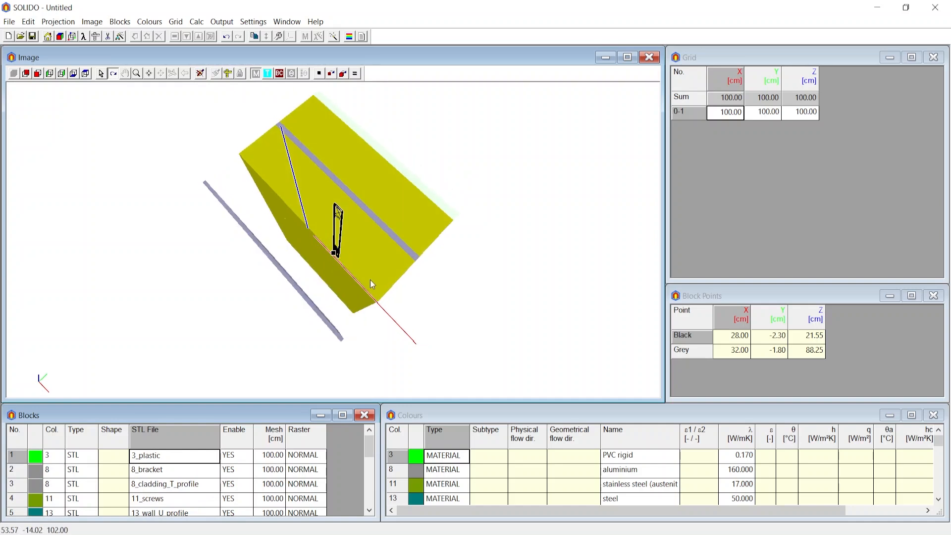
pyautogui.moveTo(367, 333); pyautogui.dragTo(344, 308)
pyautogui.click(311, 271)
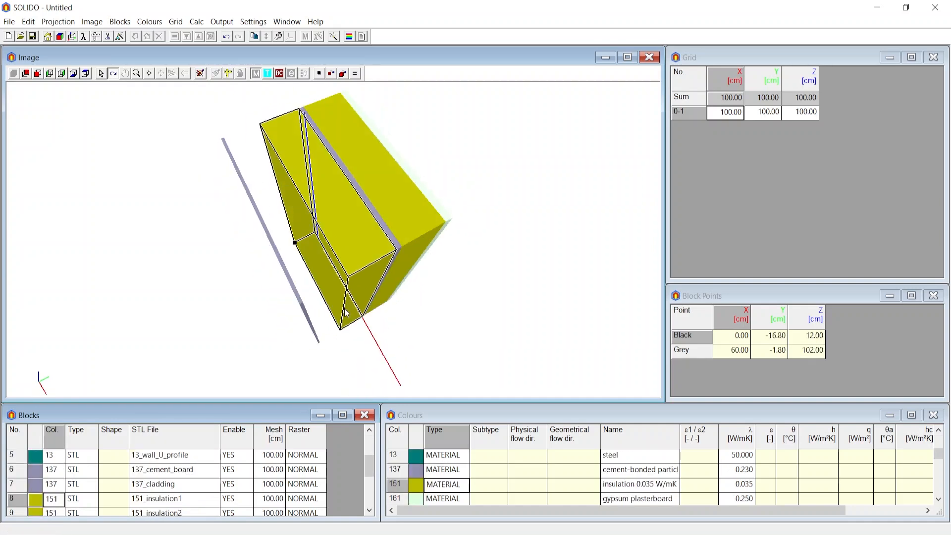
# Move blocks 1 to 5, from 3_plastic to 13_wall_U_profile, after the 185_ventilated_cavity block.
pyautogui.scroll(2, 56, 460)
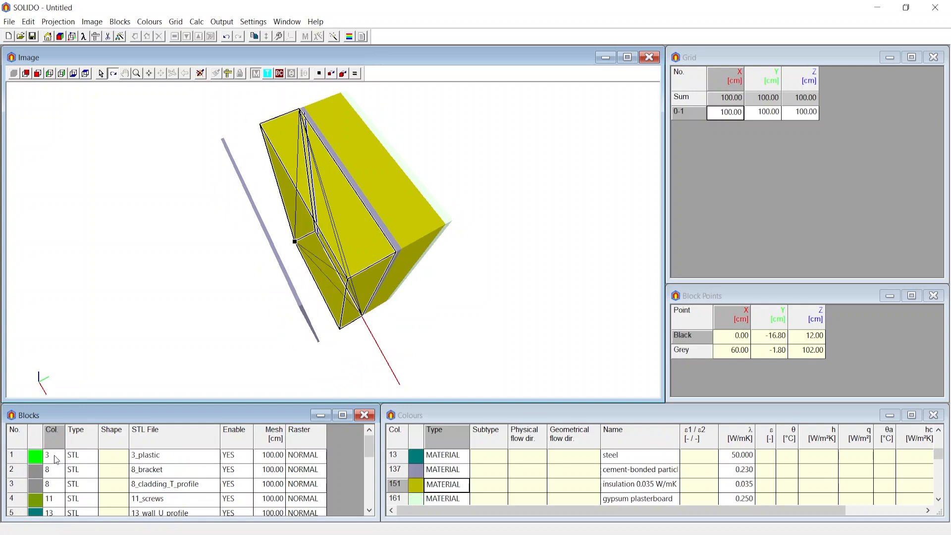
pyautogui.click(25, 459)
pyautogui.scroll(-2, 22, 470)
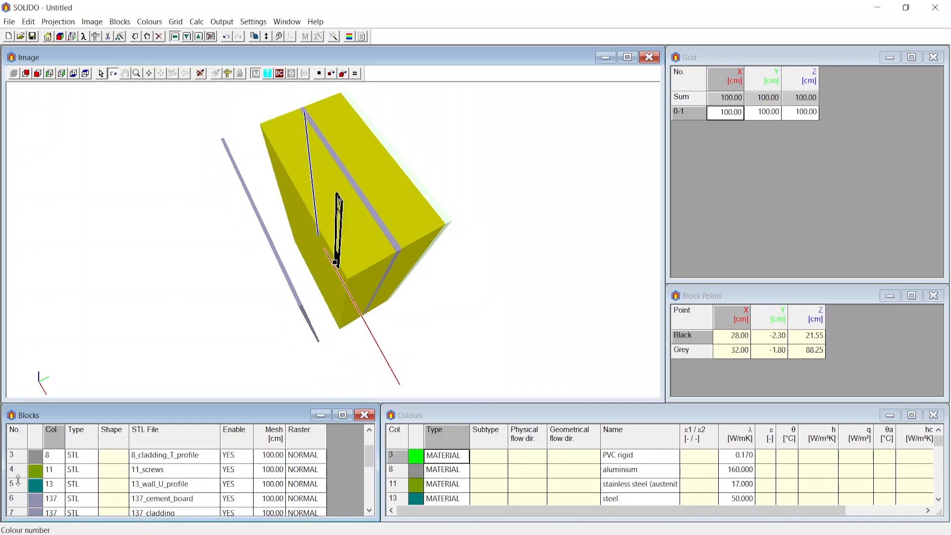
pyautogui.scroll(-8, 20, 475)
pyautogui.click(60, 488)
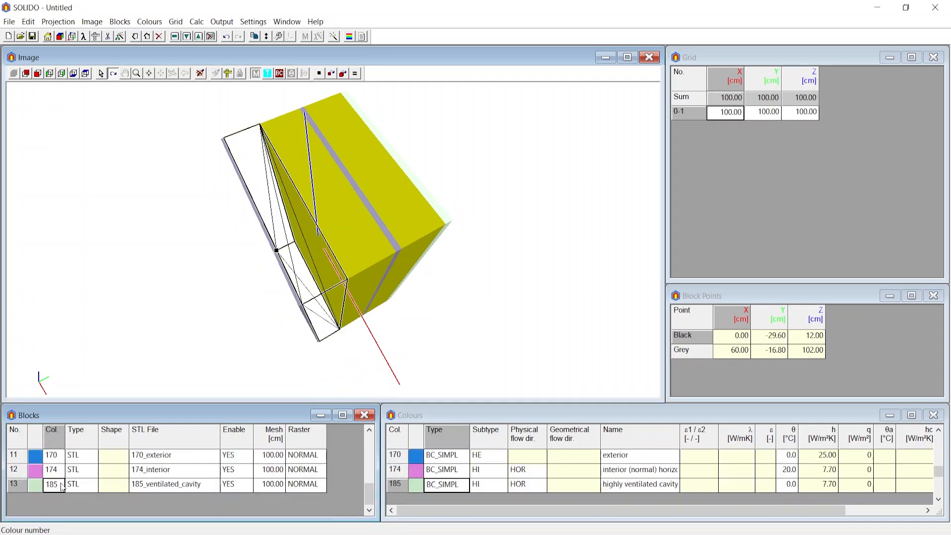
pyautogui.click(121, 23)
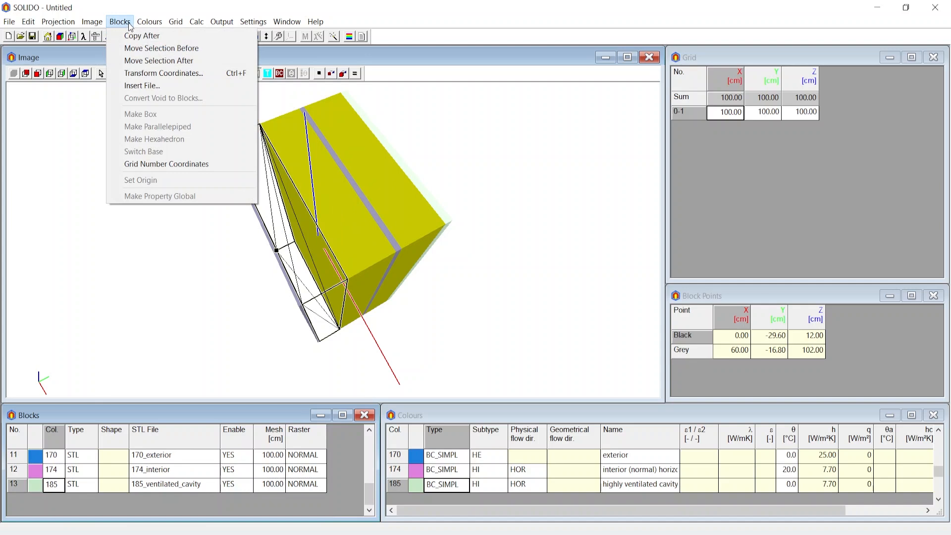
pyautogui.click(133, 63)
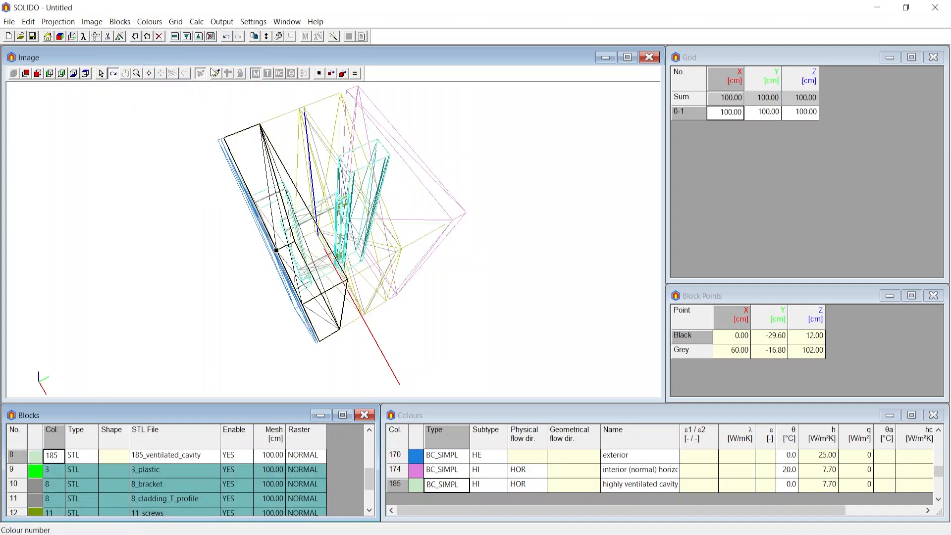
# Render the model again with the new block order and inspect the bracket, cladding profile and block sequence.
pyautogui.click(216, 74)
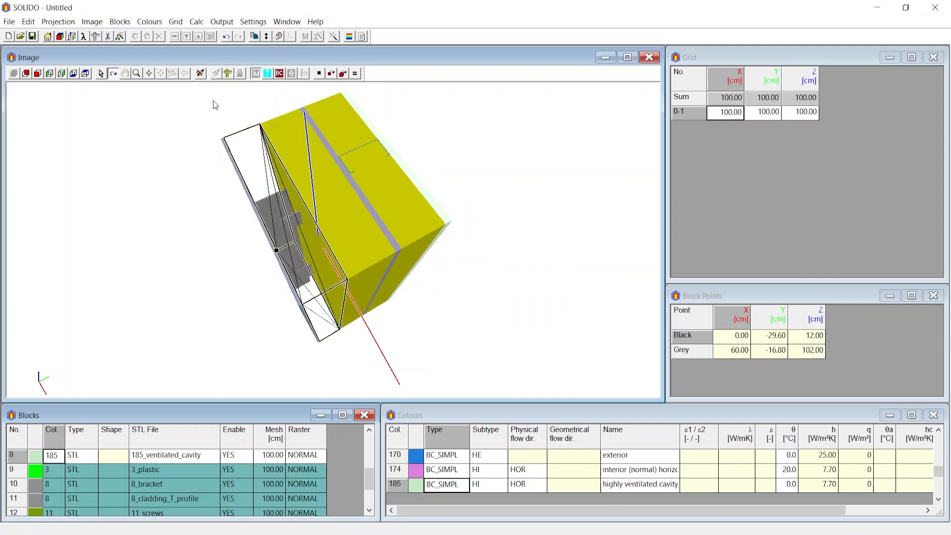
pyautogui.moveTo(272, 222); pyautogui.dragTo(286, 223)
pyautogui.moveTo(318, 258)
pyautogui.mouseDown()
pyautogui.moveTo(413, 264)
pyautogui.moveTo(446, 238)
pyautogui.mouseUp()
pyautogui.scroll(-2, 175, 457)
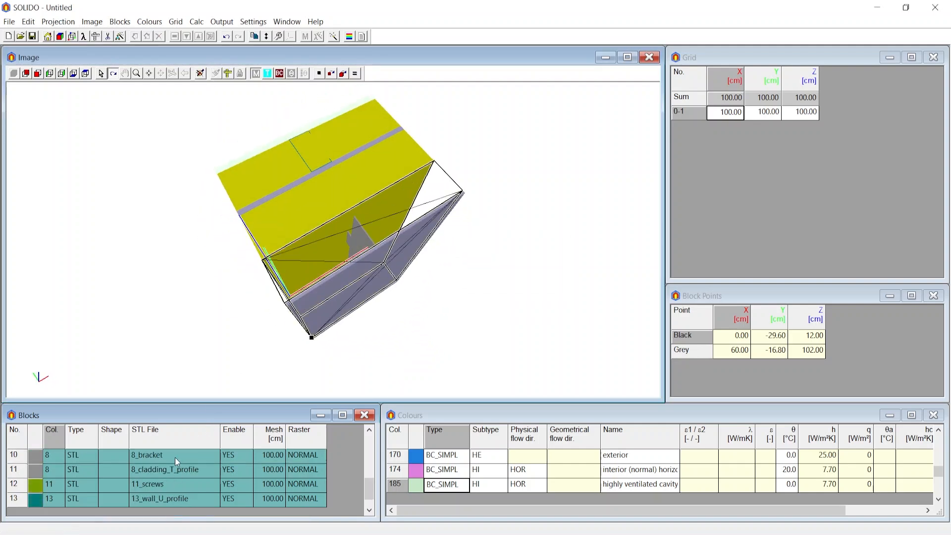
pyautogui.scroll(3, 173, 457)
pyautogui.scroll(2, 170, 459)
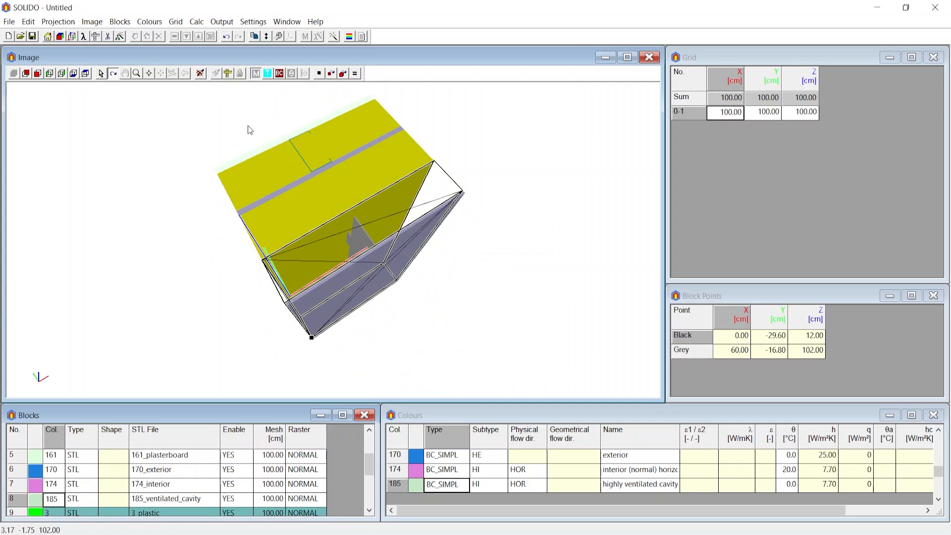
# Switch the rendered model to the boundary condition display and select the whole 185_ventilated_cavity block row.
pyautogui.click(281, 74)
pyautogui.moveTo(325, 249); pyautogui.dragTo(382, 251)
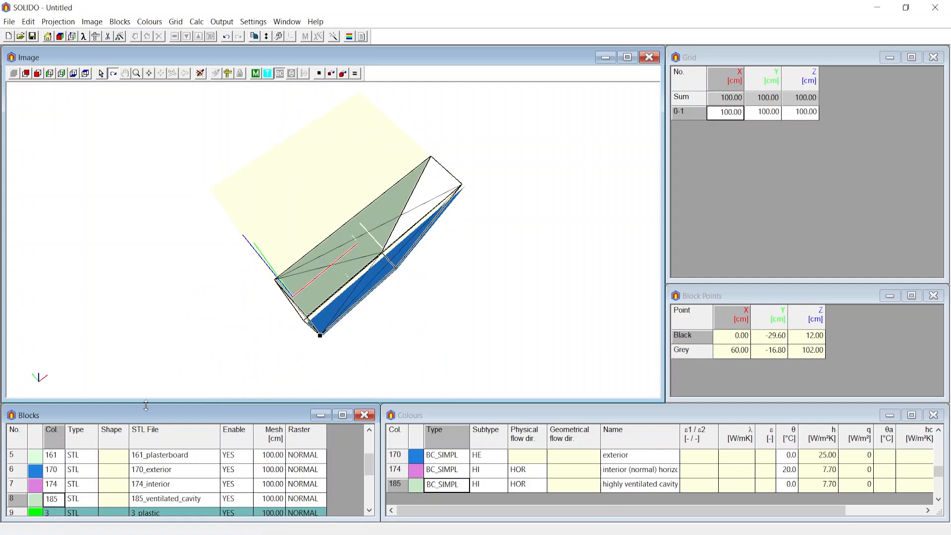
pyautogui.click(53, 501)
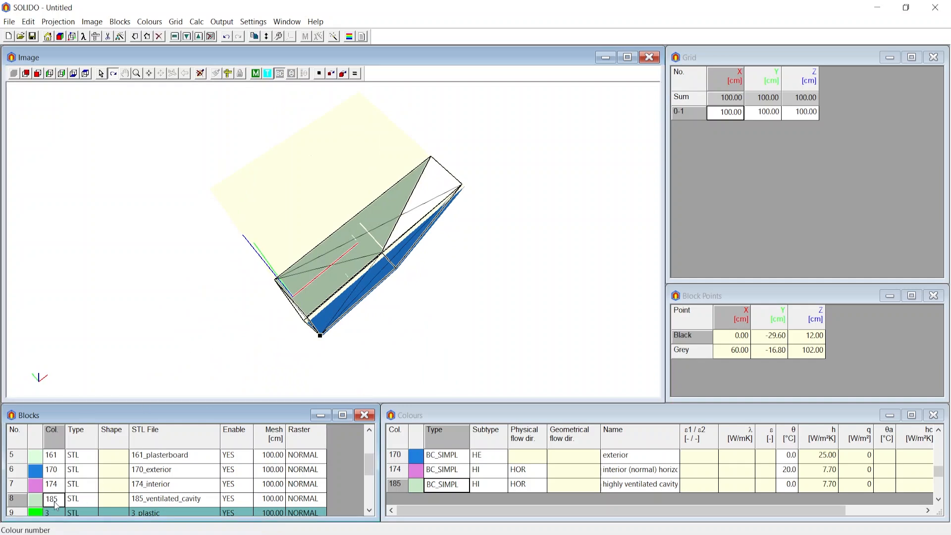
pyautogui.click(20, 500)
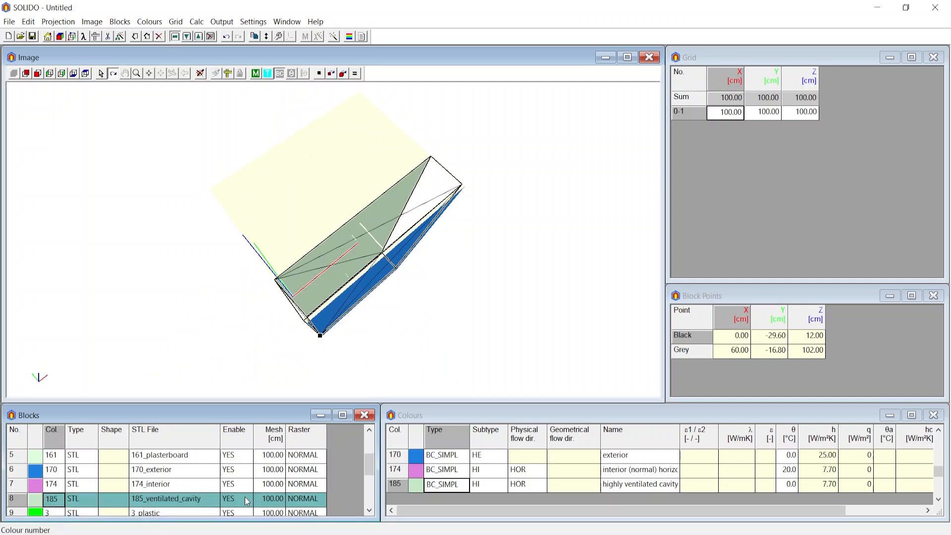
# Switch the rendered model from boundary conditions to the material block display and inspect the wall layers.
pyautogui.moveTo(319, 341); pyautogui.dragTo(360, 326)
pyautogui.click(257, 74)
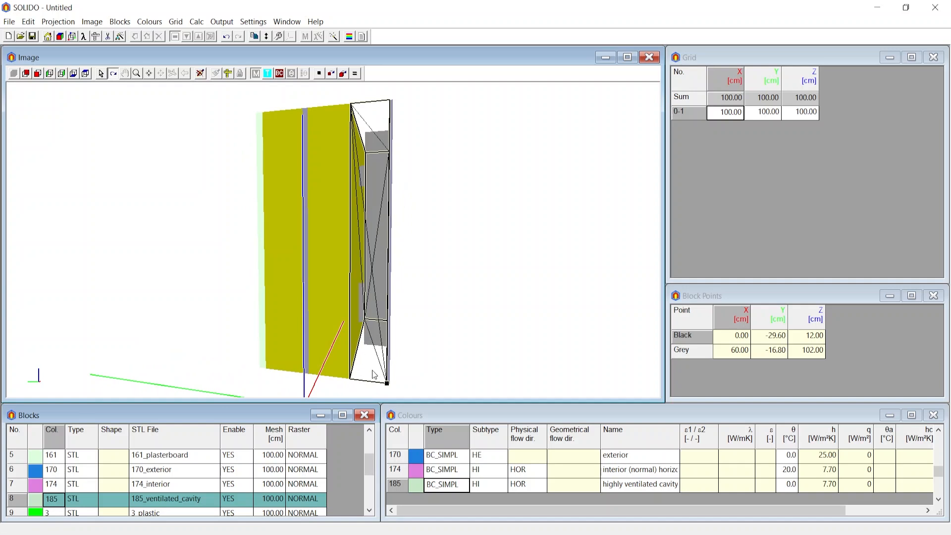
pyautogui.moveTo(372, 370); pyautogui.dragTo(349, 411)
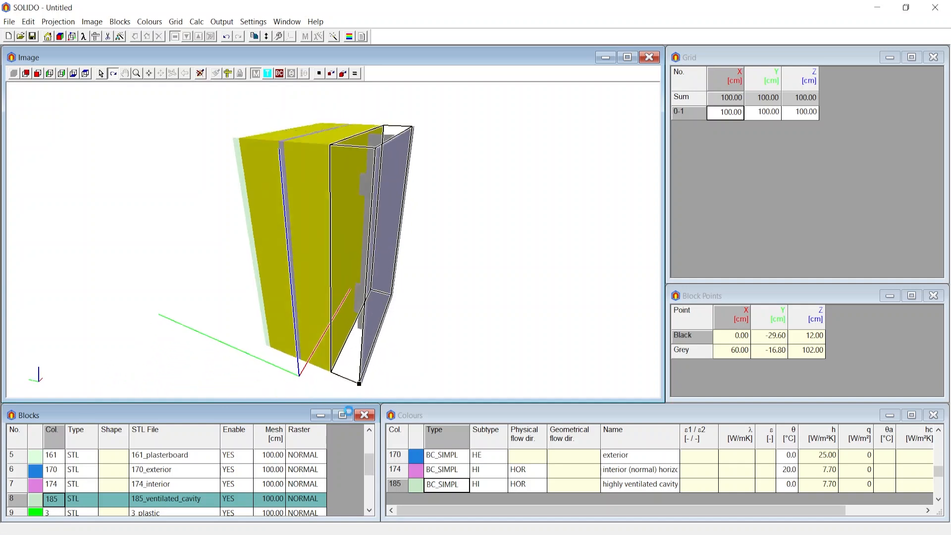
# Create a minimum grid along X, Y and Z around the blocks without linking block points to the grid.
pyautogui.click(178, 22)
pyautogui.click(209, 52)
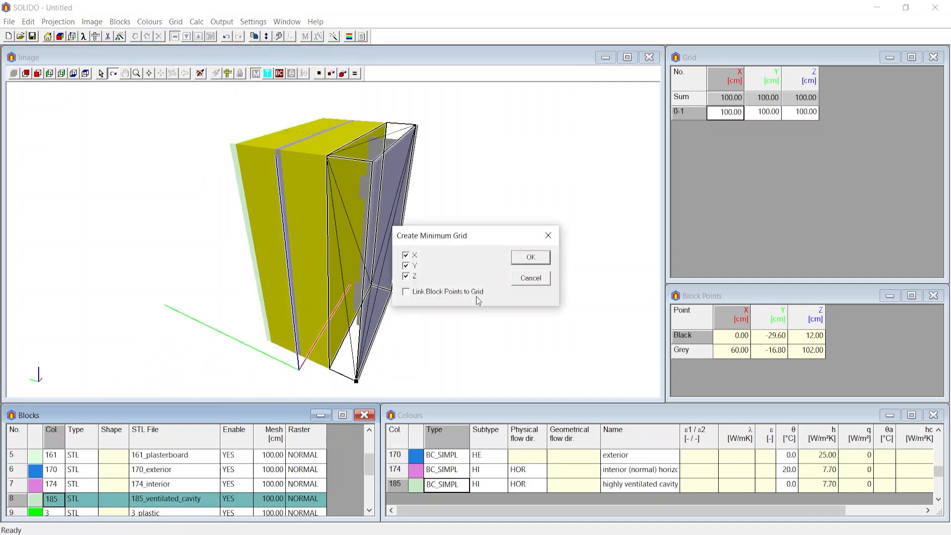
pyautogui.click(530, 257)
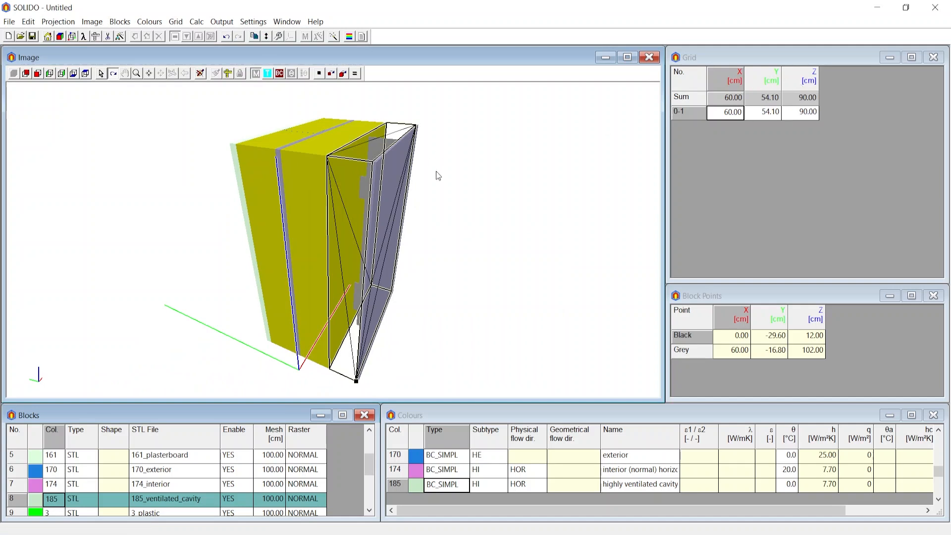
pyautogui.moveTo(436, 171); pyautogui.dragTo(360, 290)
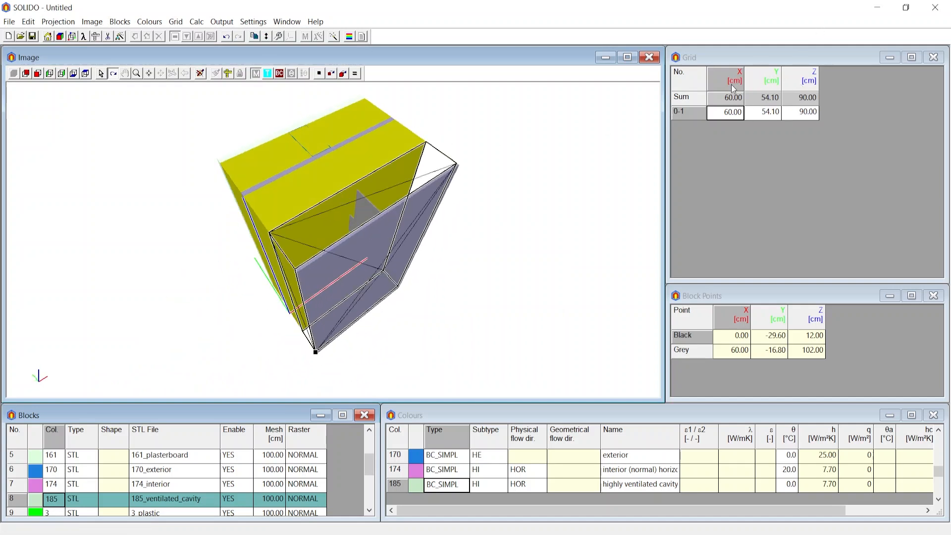
pyautogui.moveTo(396, 255); pyautogui.dragTo(311, 335)
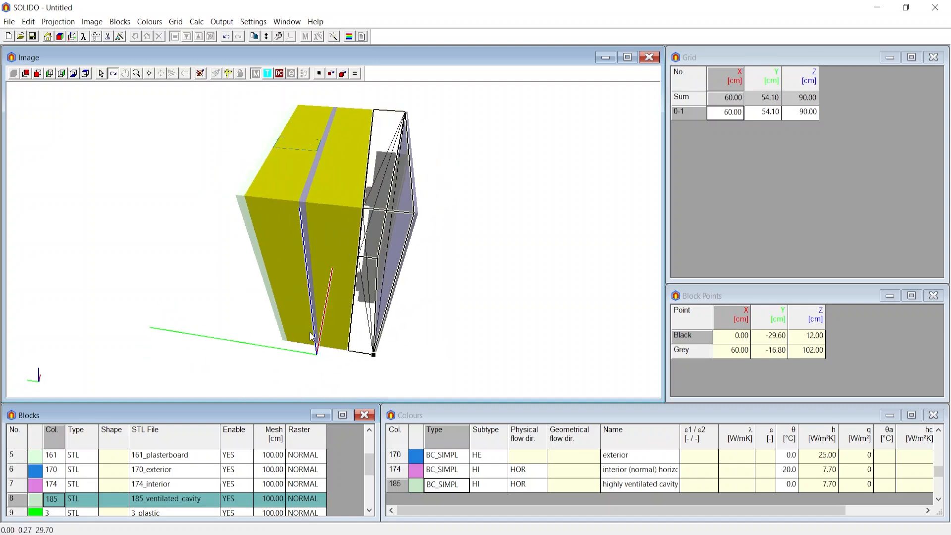
# Open the coordinates settings.
pyautogui.click(253, 22)
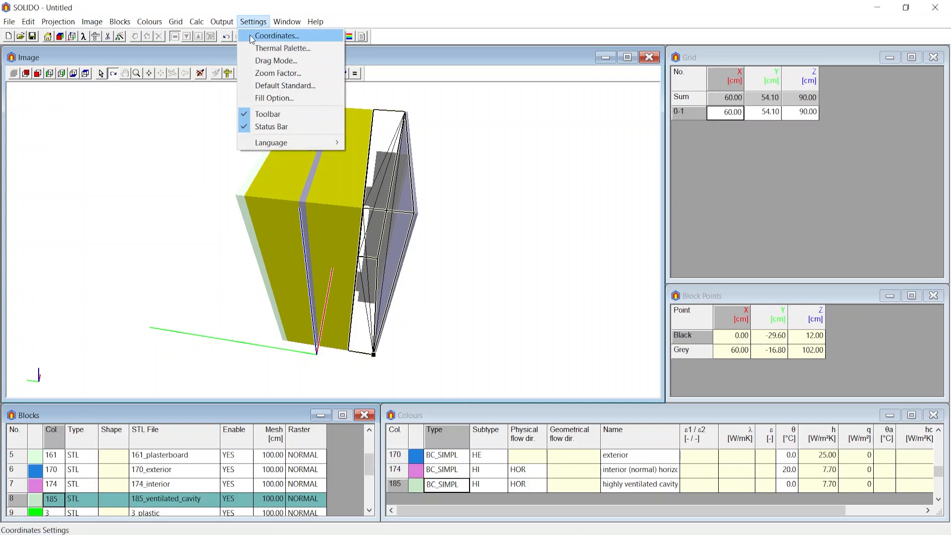
pyautogui.click(275, 36)
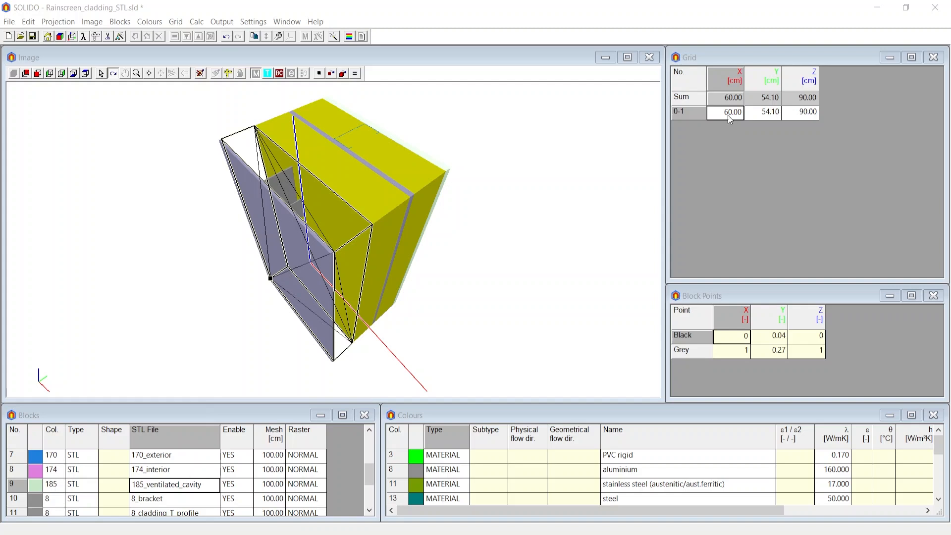
# Generate the grid automatically, merging meshes under 0.1 cm, with split distance 1 cm up to 5 cm and split ratio 1.3.
pyautogui.moveTo(450, 196); pyautogui.dragTo(416, 213)
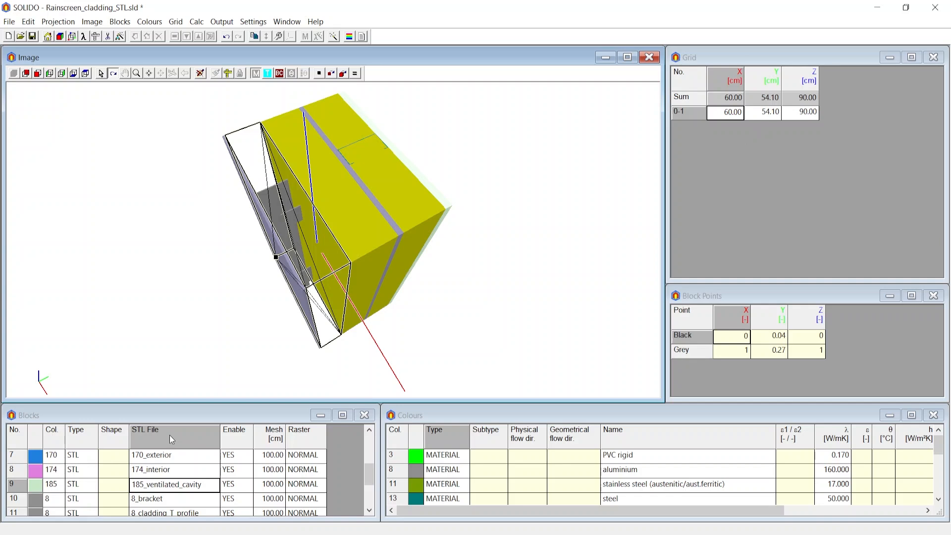
pyautogui.click(176, 22)
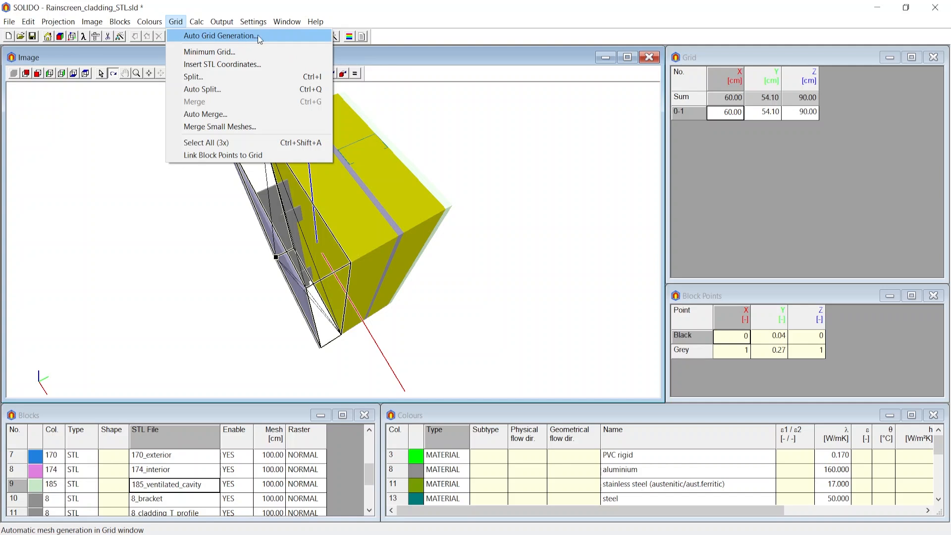
pyautogui.click(278, 36)
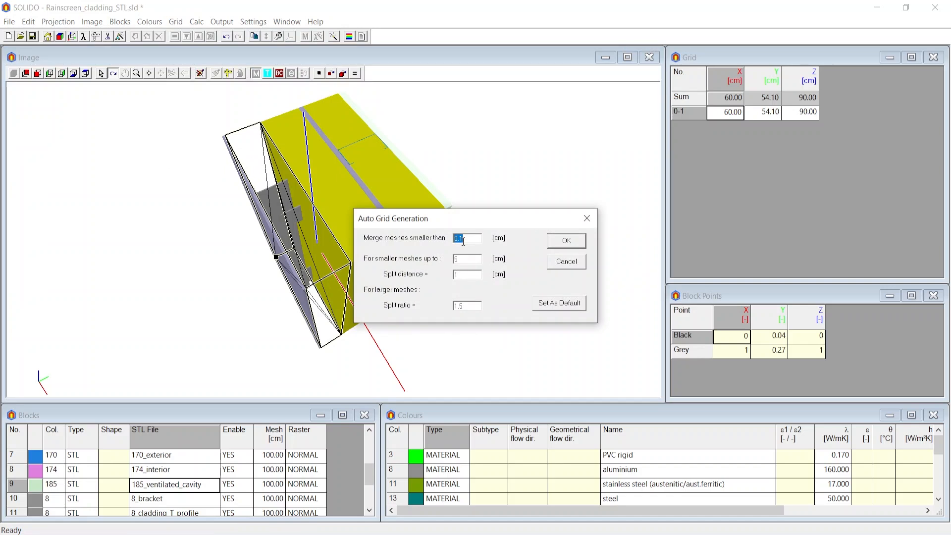
pyautogui.click(464, 274)
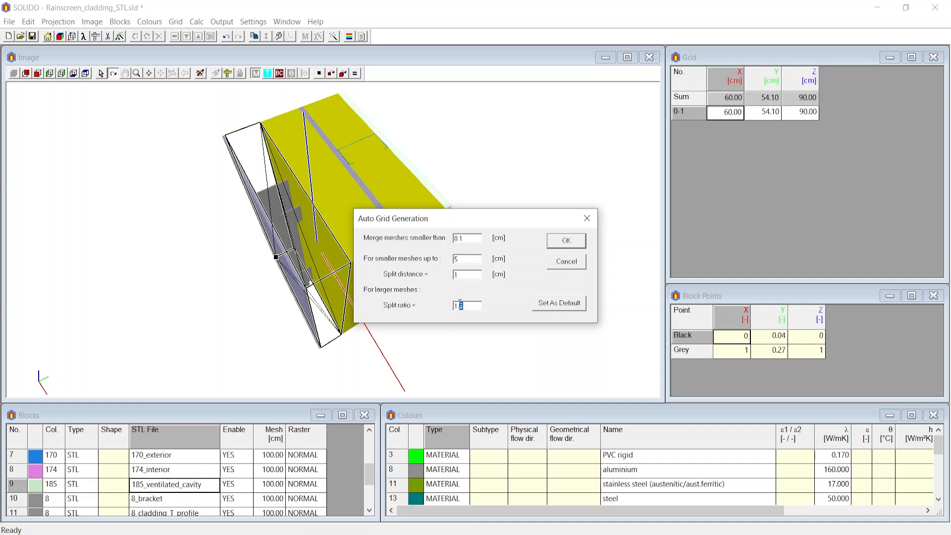
pyautogui.write('3')
pyautogui.click(566, 241)
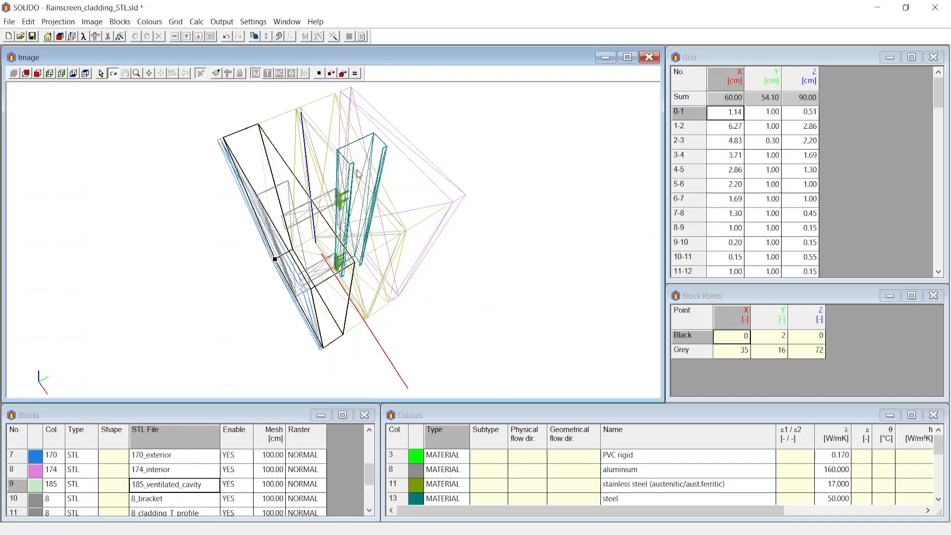
# Review the generated grid divisions and calculate the thermal system.
pyautogui.scroll(-8, 773, 146)
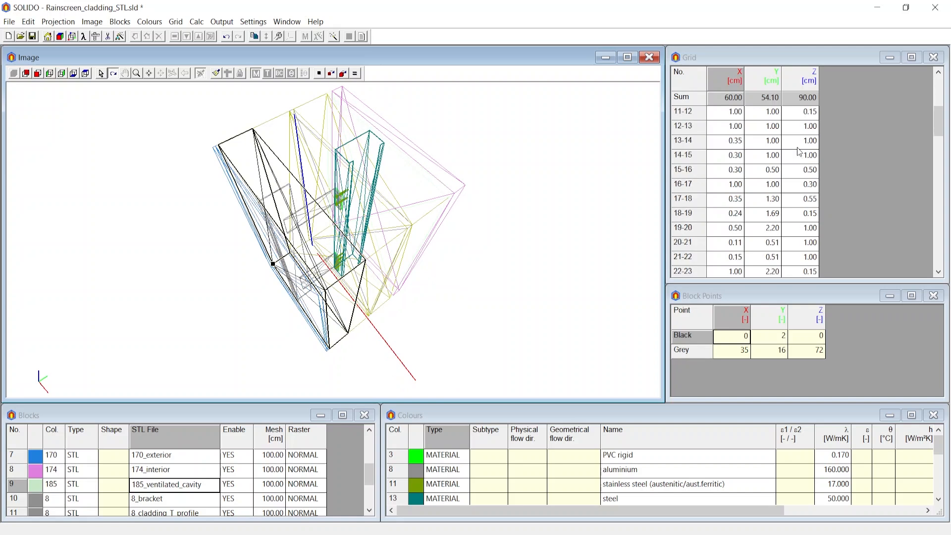
pyautogui.scroll(-2, 797, 148)
pyautogui.click(175, 21)
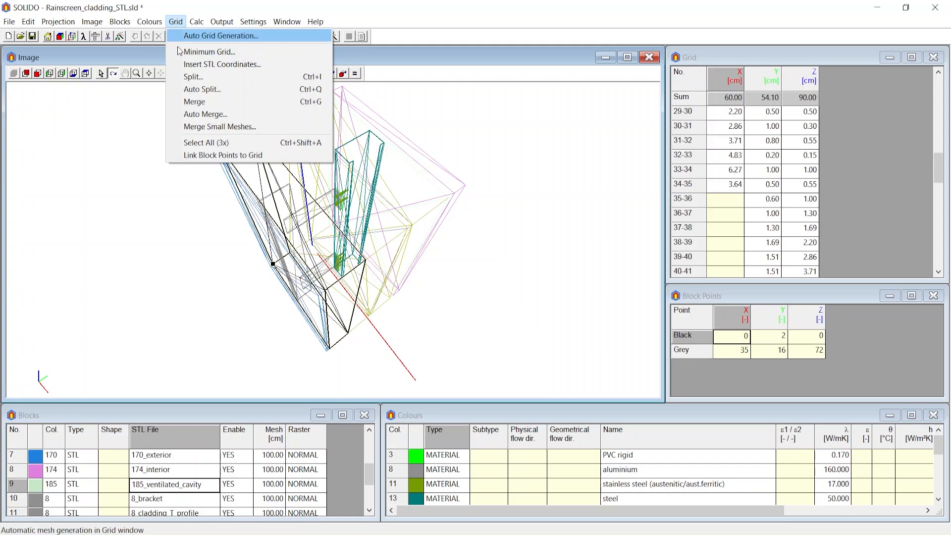
pyautogui.click(342, 46)
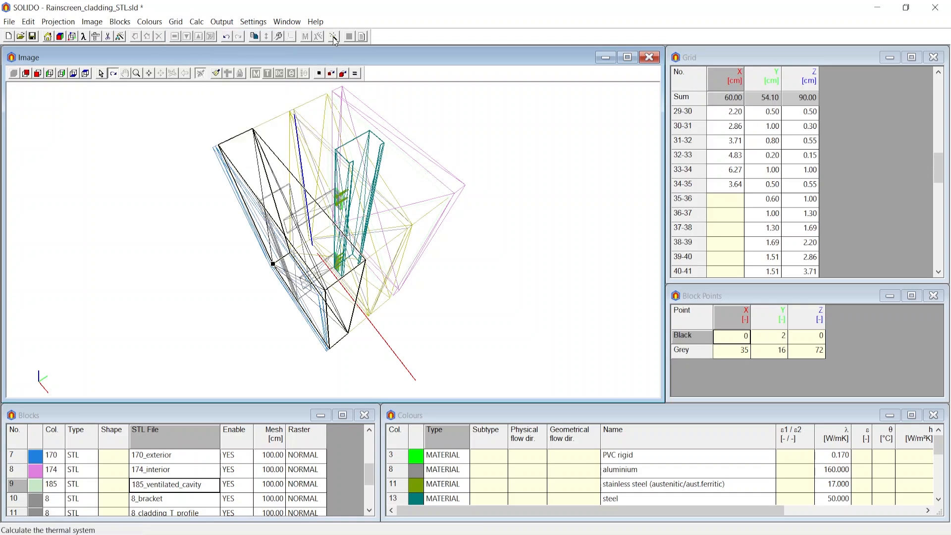
pyautogui.click(333, 36)
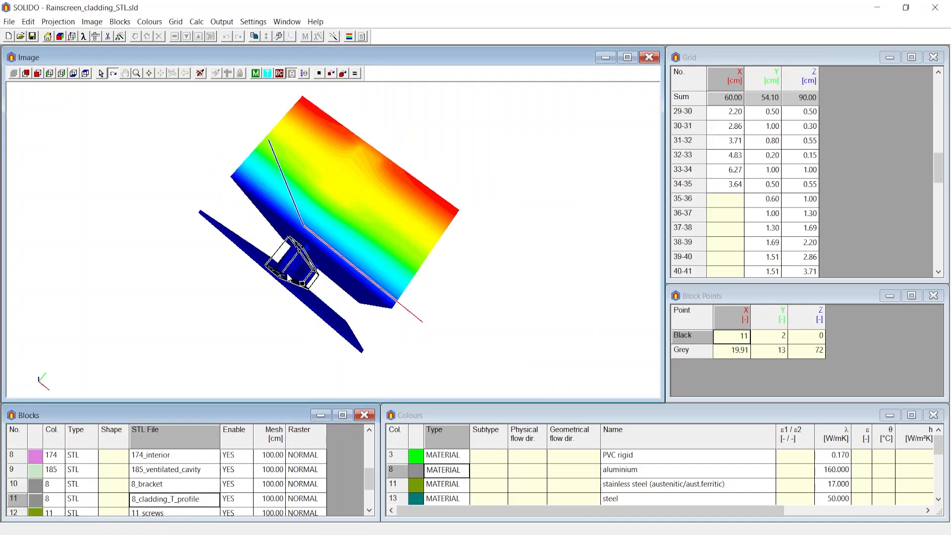
pyautogui.moveTo(329, 298)
pyautogui.mouseDown()
pyautogui.moveTo(348, 296)
pyautogui.moveTo(327, 299)
pyautogui.mouseUp()
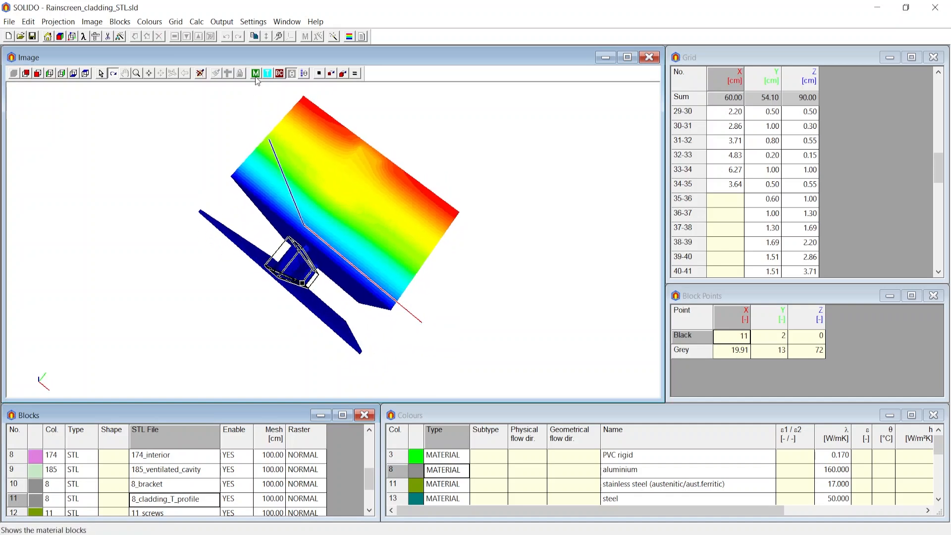
# Switch the calculated model from the temperature image to the material block display.
pyautogui.click(256, 74)
pyautogui.moveTo(331, 233); pyautogui.dragTo(316, 232)
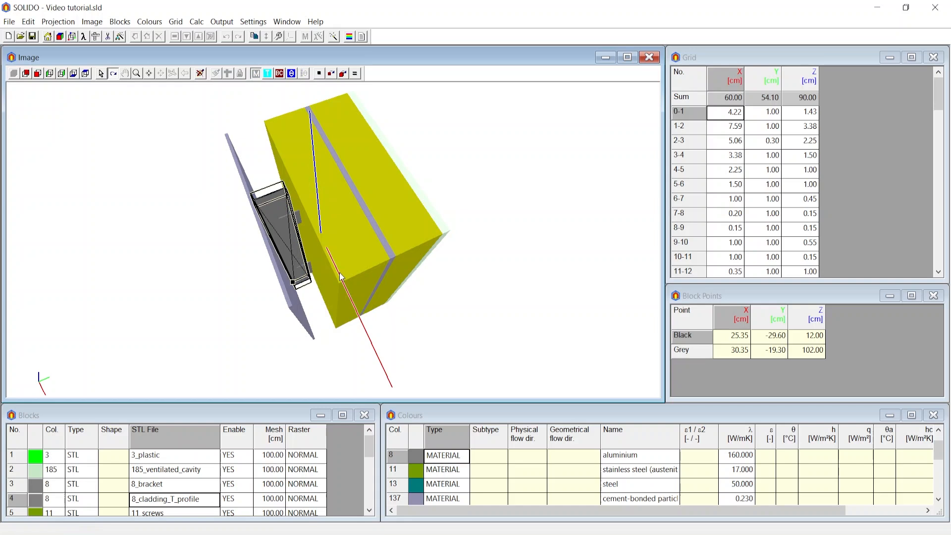
pyautogui.moveTo(340, 272); pyautogui.dragTo(341, 274)
# Copy the 8_cladding_T_profile block directly after itself in the block list.
pyautogui.click(194, 500)
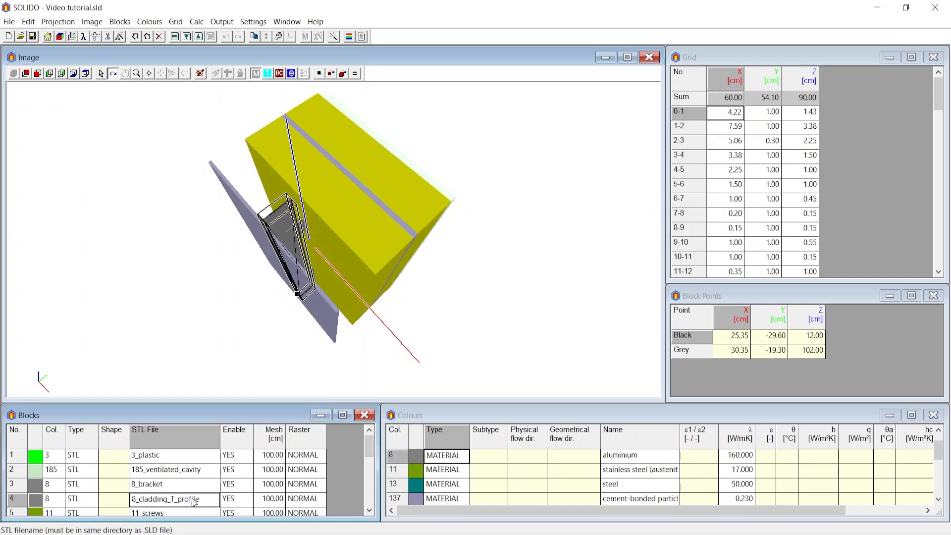
pyautogui.click(120, 21)
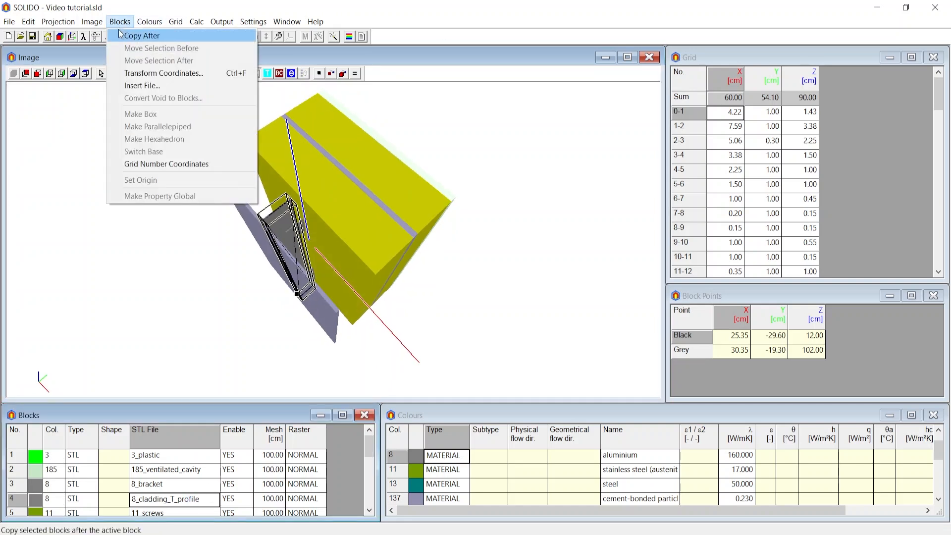
pyautogui.click(141, 35)
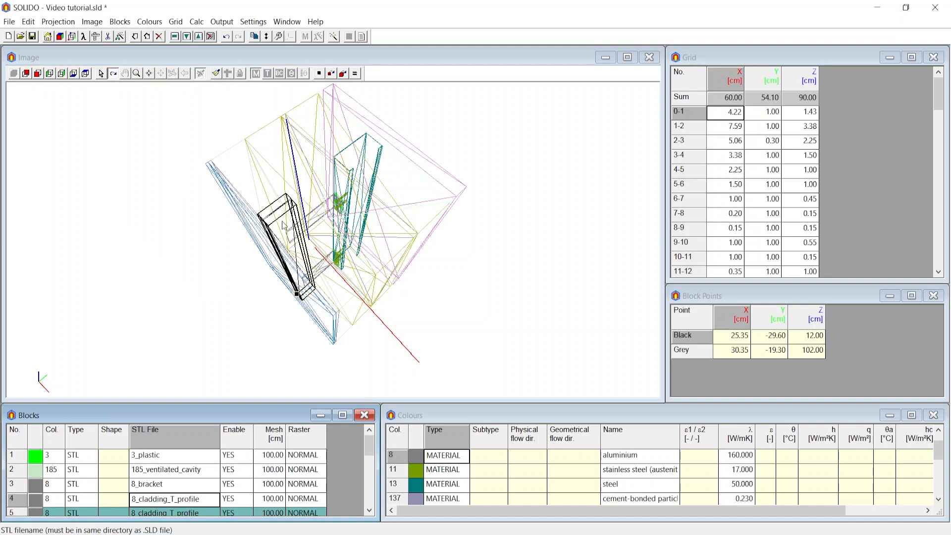
pyautogui.scroll(-1, 150, 455)
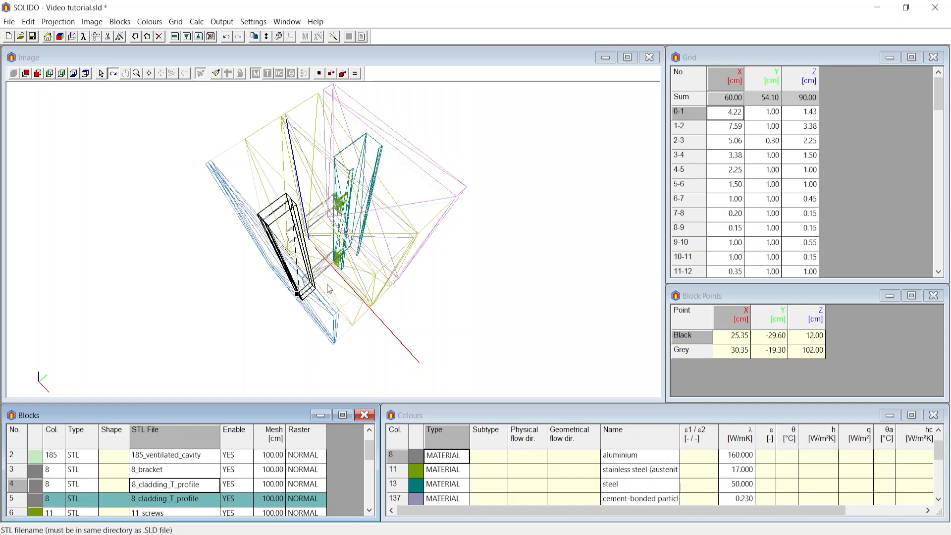
# Translate the copied 8_cladding_T_profile block by 20 cm along X.
pyautogui.click(120, 22)
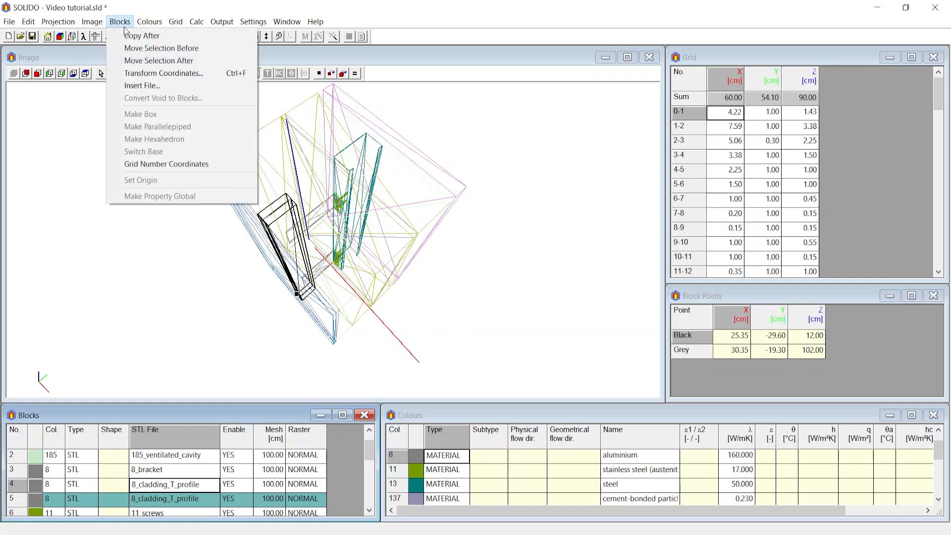
pyautogui.click(147, 74)
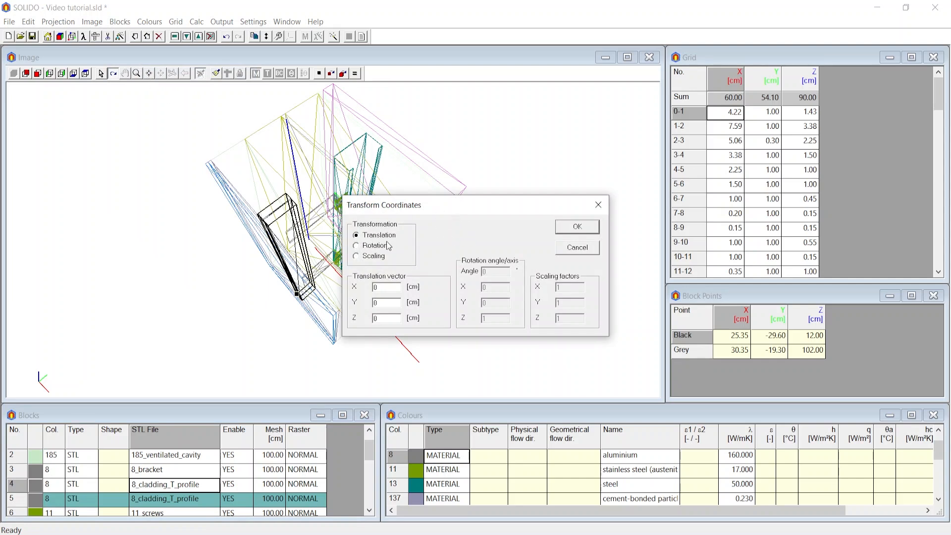
pyautogui.moveTo(412, 212); pyautogui.dragTo(452, 102)
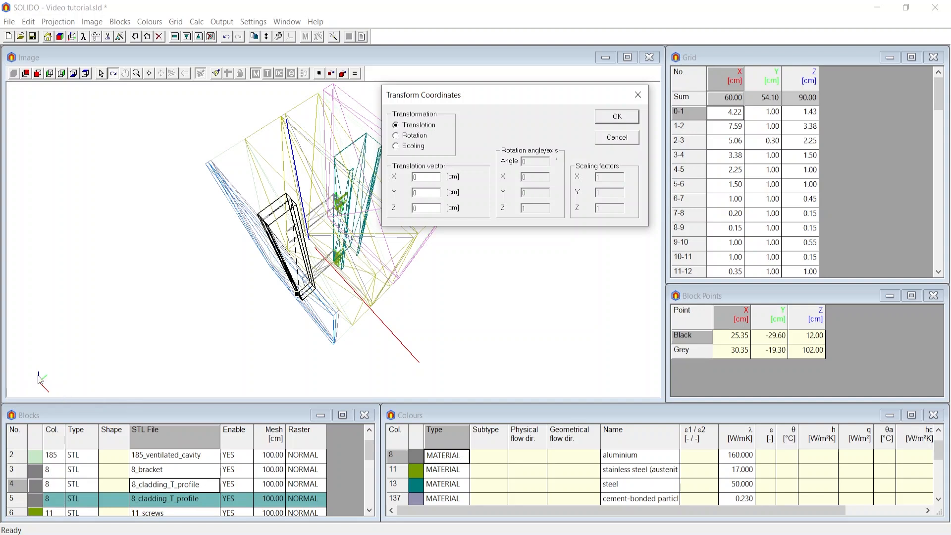
pyautogui.moveTo(518, 94); pyautogui.dragTo(513, 172)
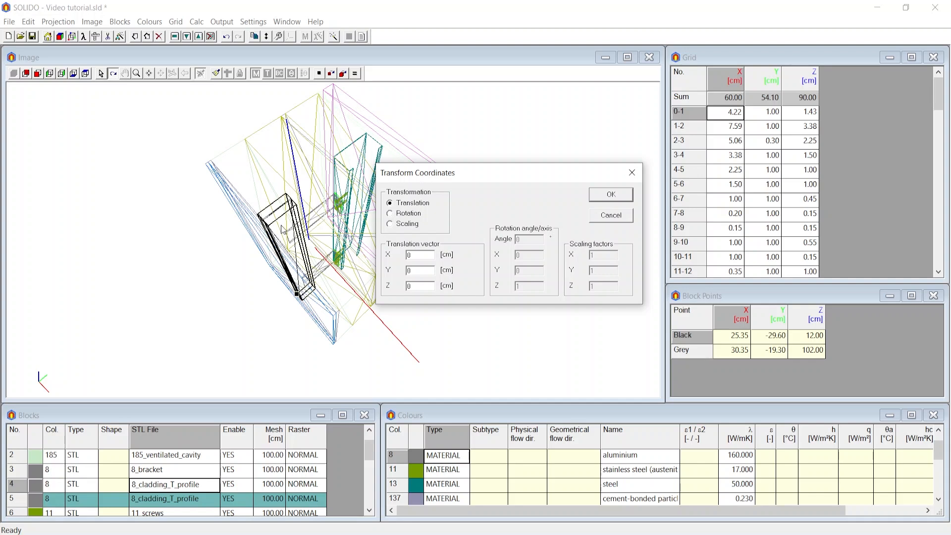
pyautogui.doubleClick(409, 255)
pyautogui.write('20')
pyautogui.click(617, 193)
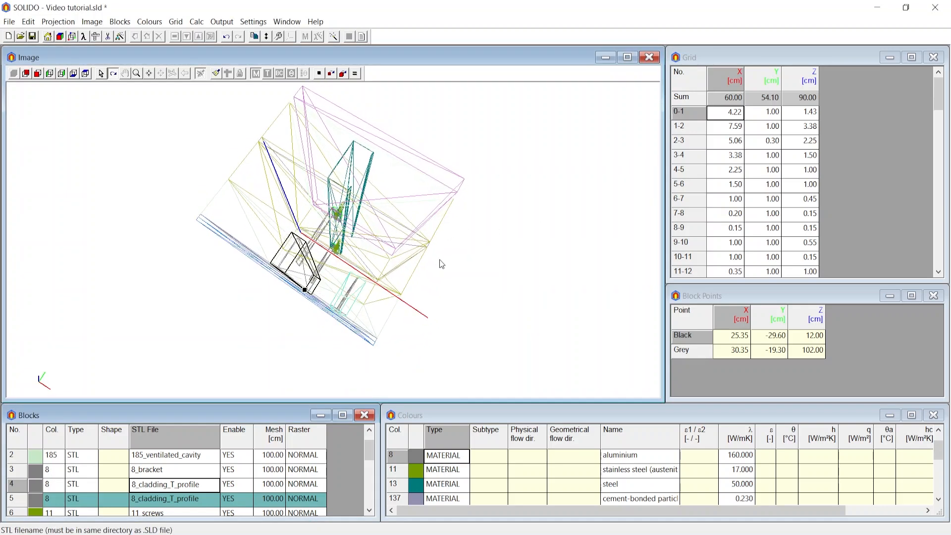
# Save the document, storing the translated profile copy as a new STL file with the _T suffix.
pyautogui.click(34, 37)
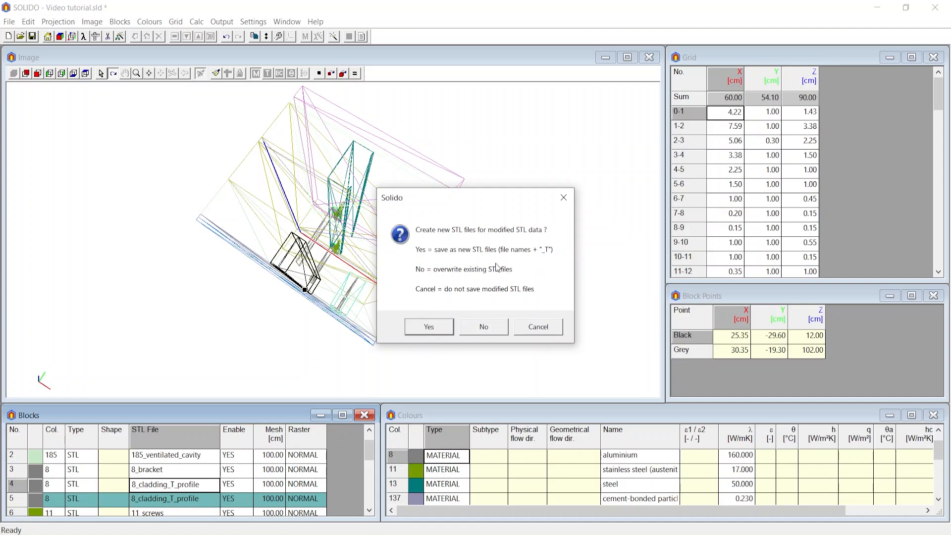
pyautogui.click(429, 327)
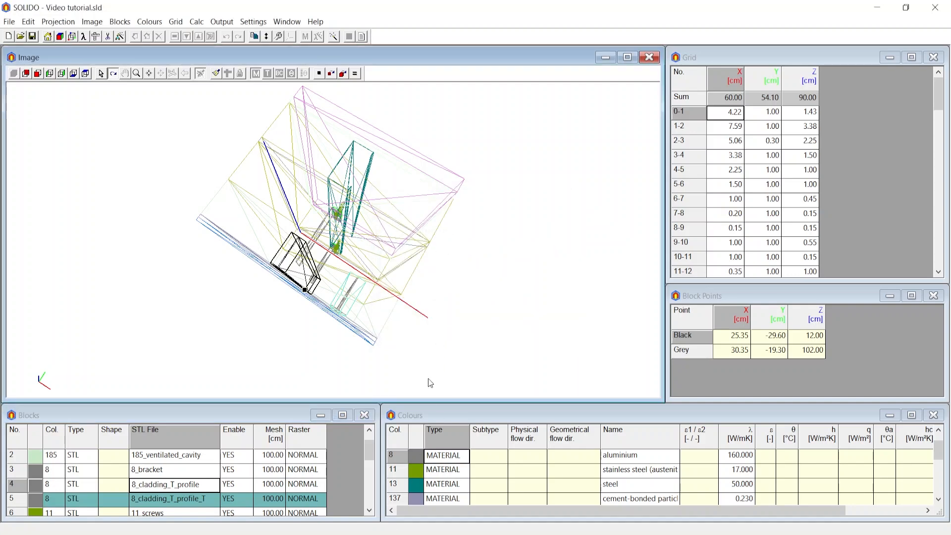
pyautogui.moveTo(388, 317); pyautogui.dragTo(282, 300)
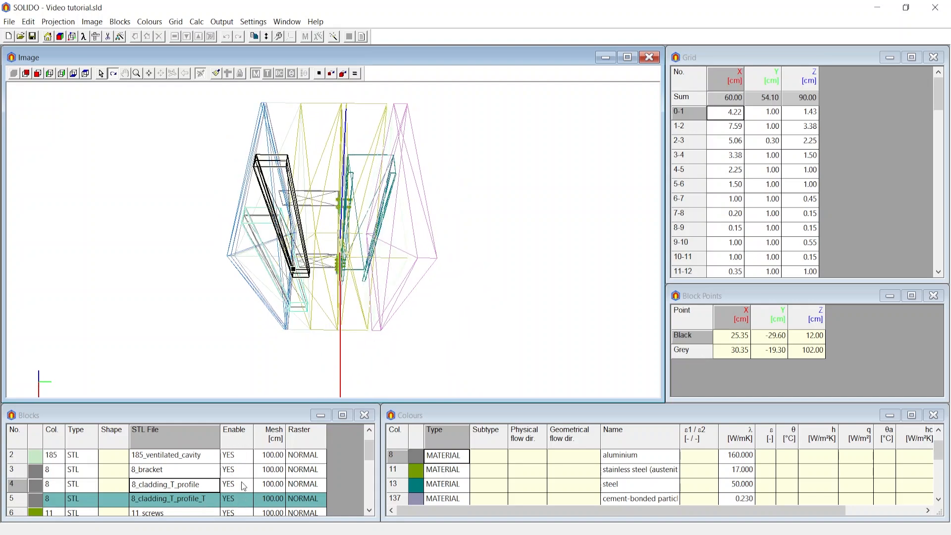
pyautogui.moveTo(317, 342); pyautogui.dragTo(348, 282)
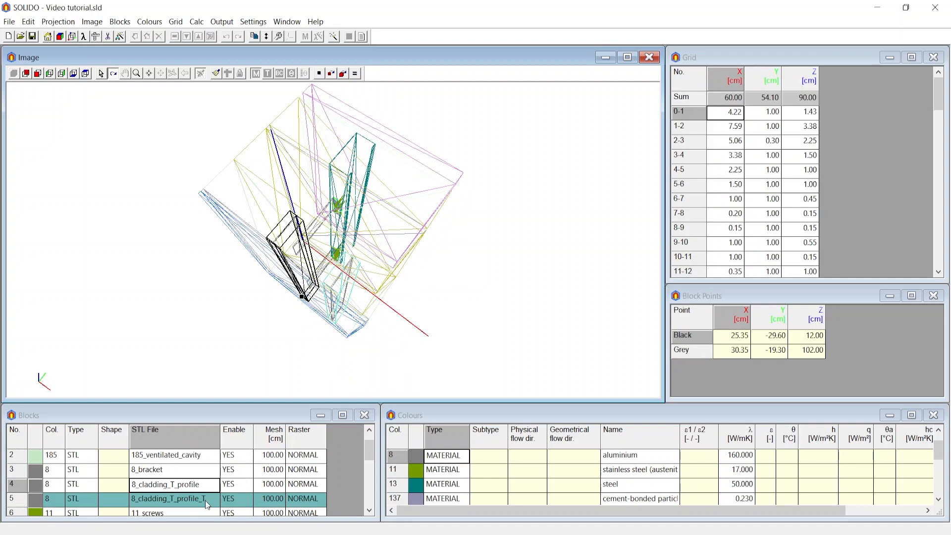
# Disable the 8_cladding_T_profile_T block to see the model without it, and enable it again.
pyautogui.click(238, 500)
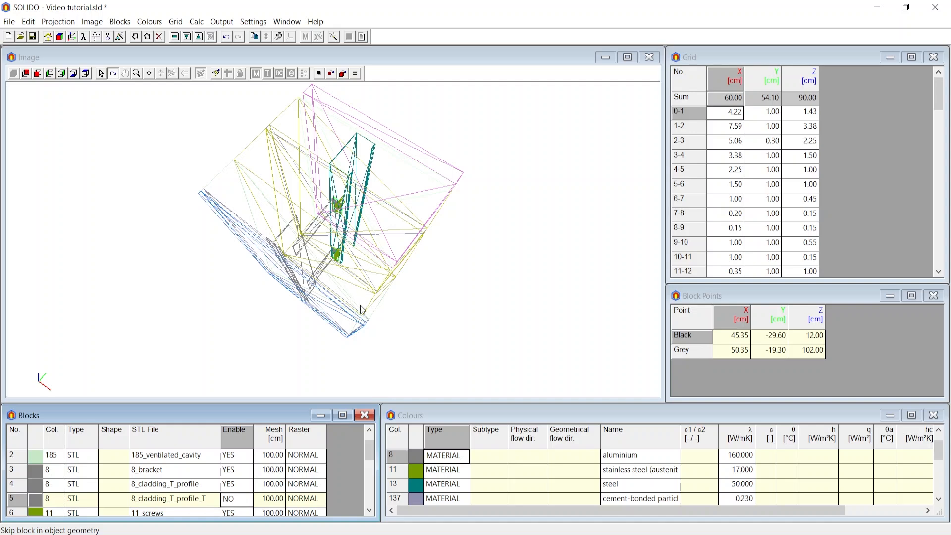
pyautogui.moveTo(363, 310); pyautogui.dragTo(318, 308)
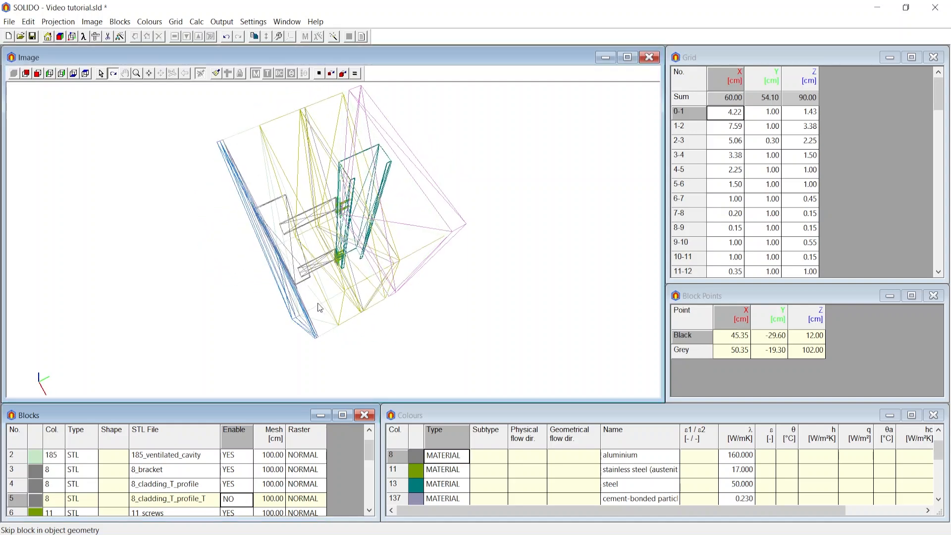
pyautogui.click(236, 500)
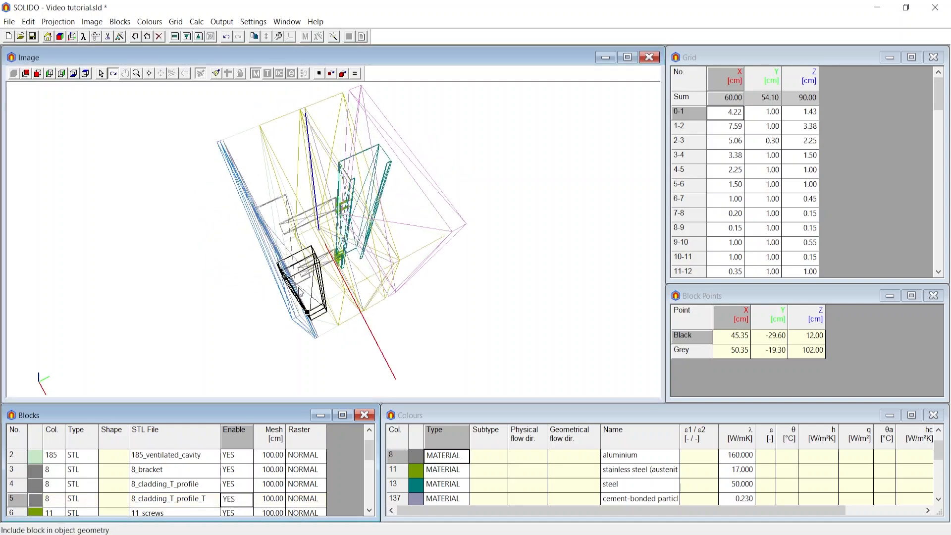
# Examine the model from other angles, and review the block list and the X, Y and Z grid spacings.
pyautogui.moveTo(299, 291); pyautogui.dragTo(383, 270)
pyautogui.scroll(-4, 124, 494)
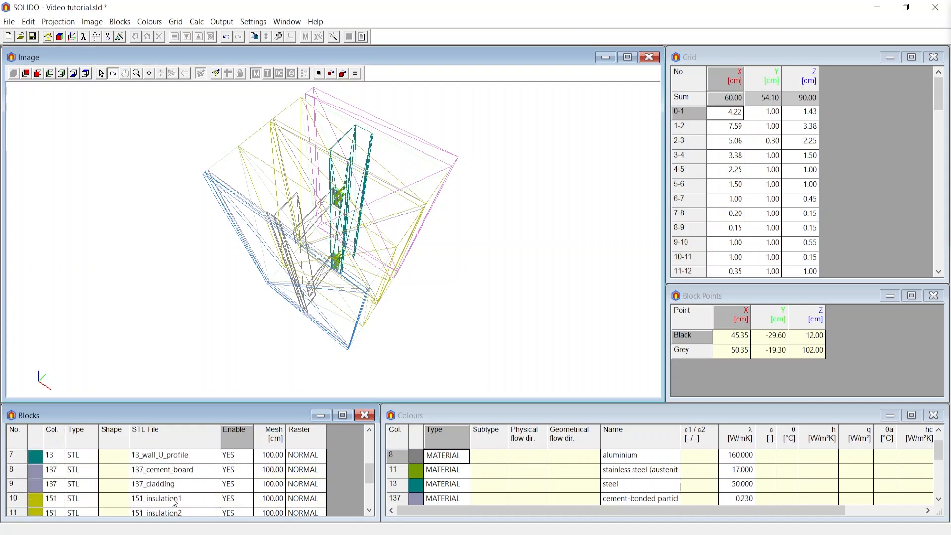
pyautogui.scroll(4, 204, 493)
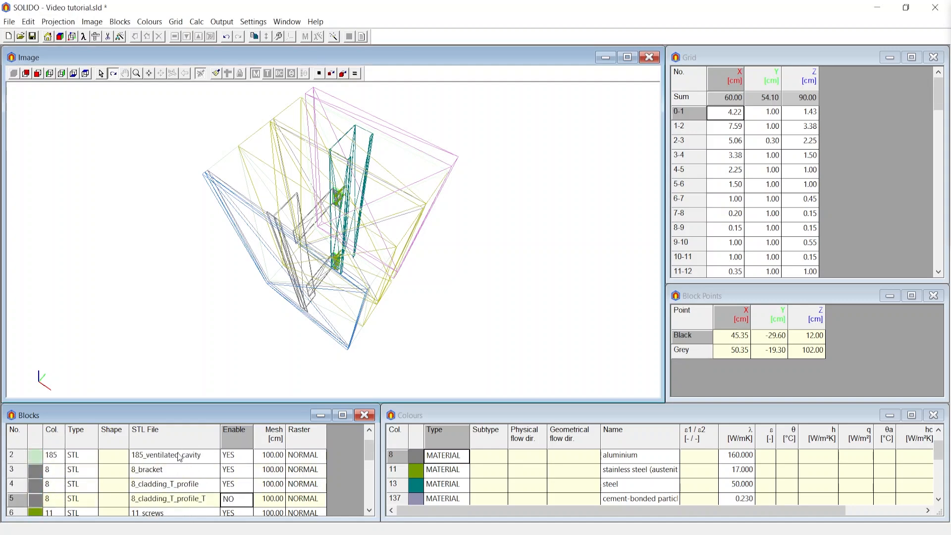
pyautogui.scroll(1, 179, 457)
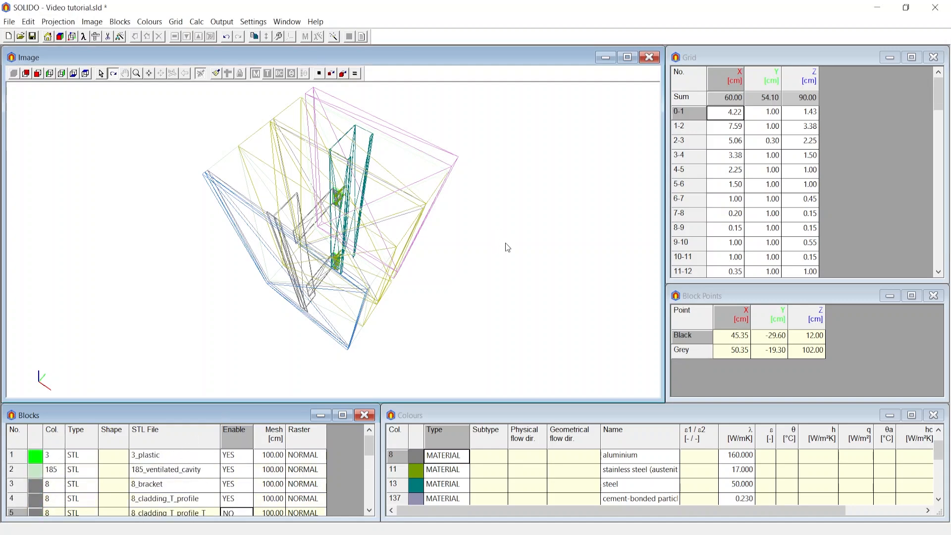
pyautogui.moveTo(507, 248); pyautogui.dragTo(658, 201)
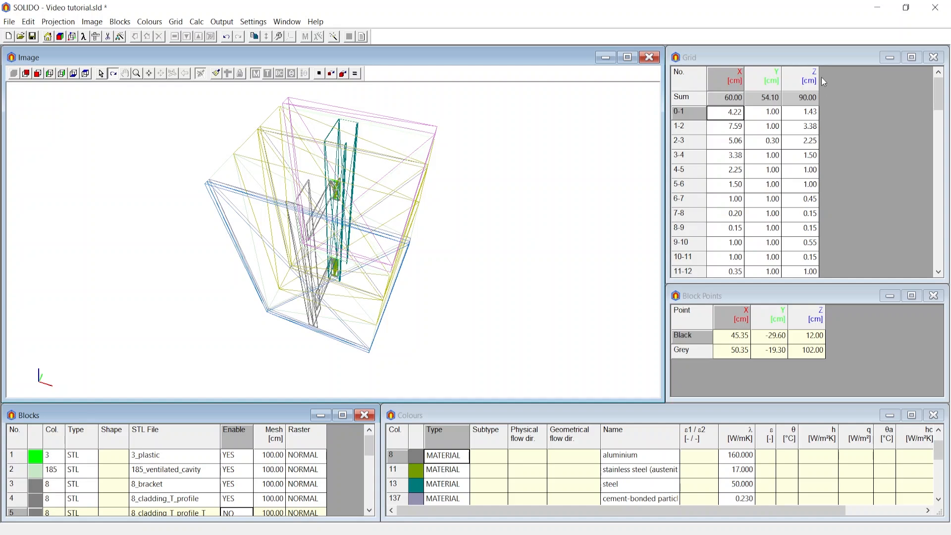
pyautogui.scroll(-10, 799, 180)
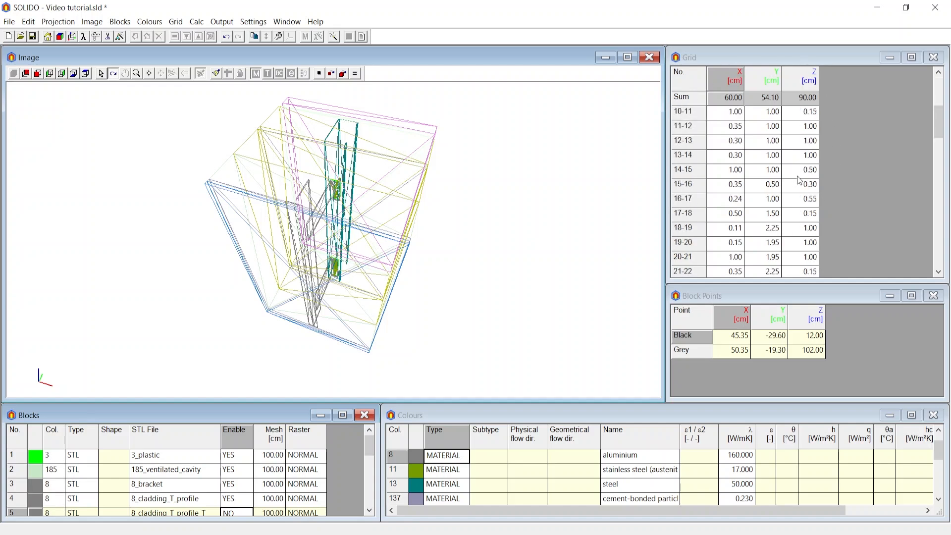
pyautogui.scroll(1, 799, 180)
pyautogui.scroll(9, 799, 181)
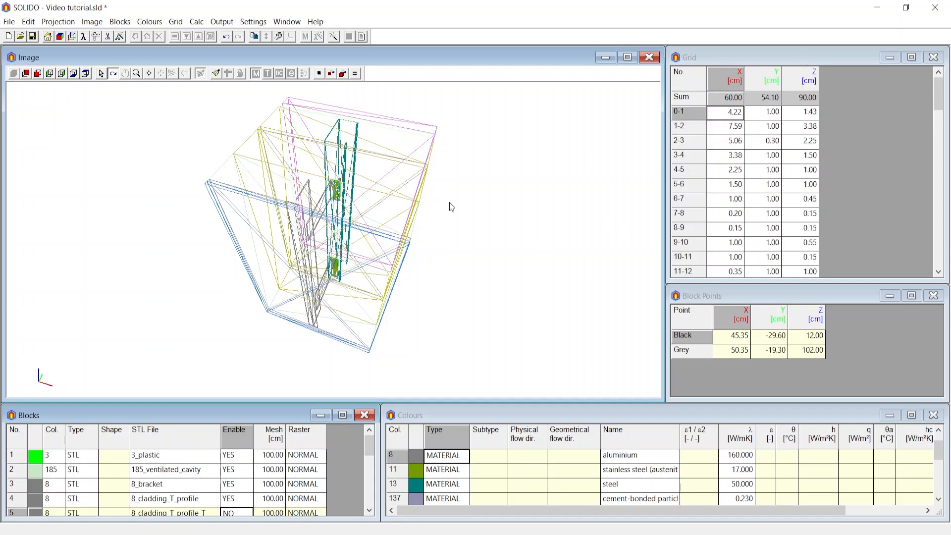